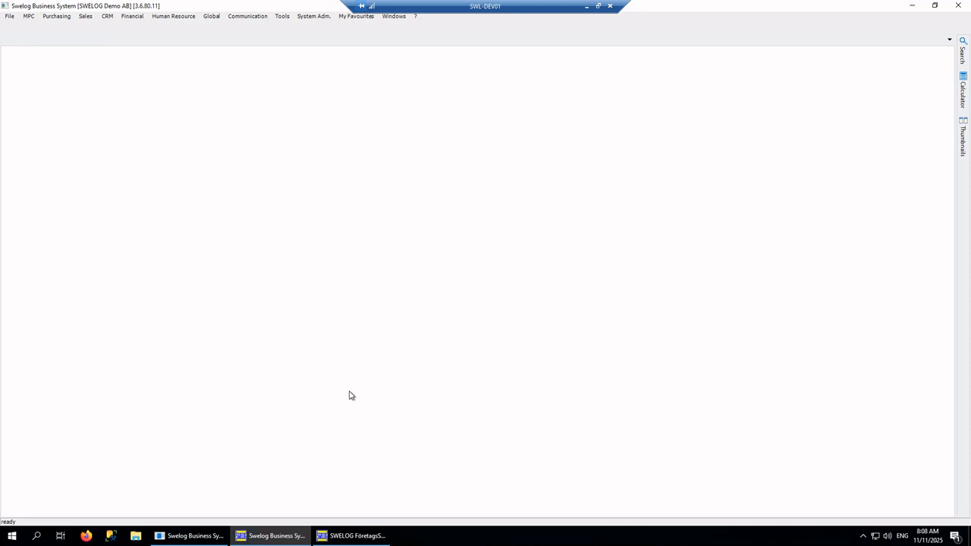
- Open the approve rules for supplier invoices in the accounts payable ledger for company SWELOG Demo AB
{"action": "left_click", "coordinate": [135, 17]}
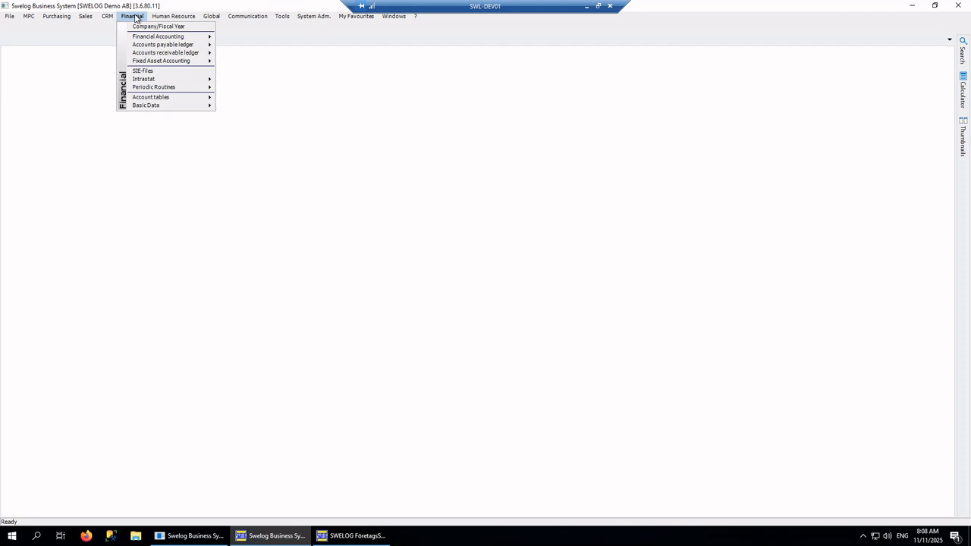
{"action": "mouse_move", "coordinate": [149, 47]}
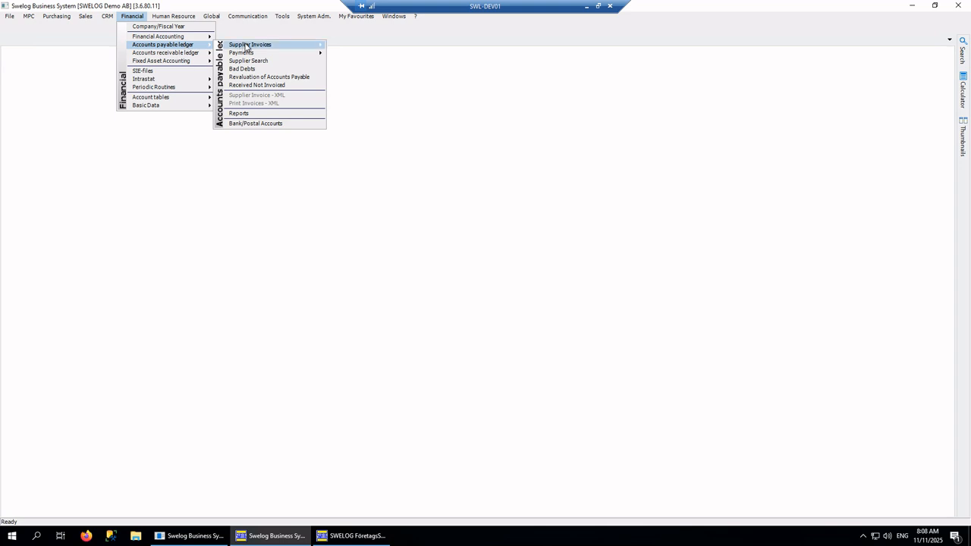
{"action": "mouse_move", "coordinate": [268, 47]}
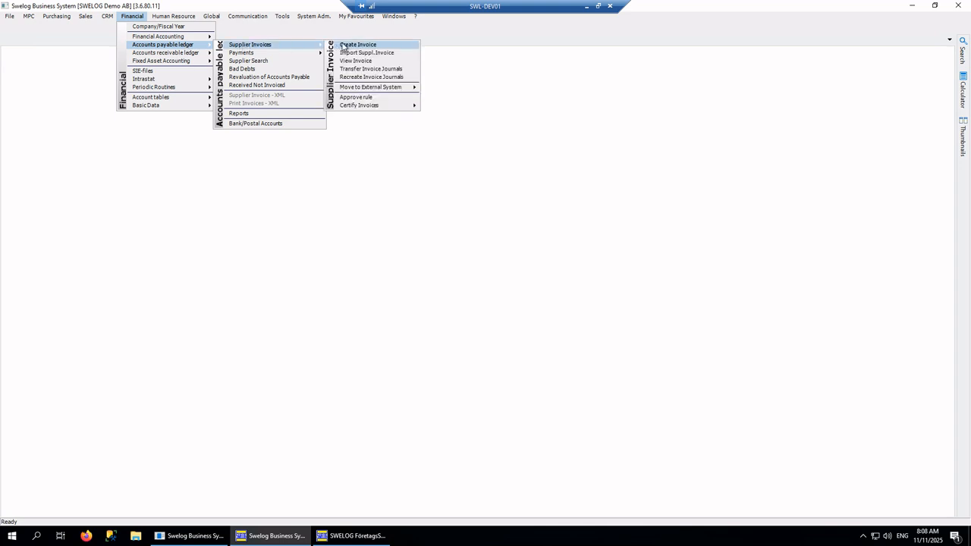
{"action": "left_click", "coordinate": [360, 98]}
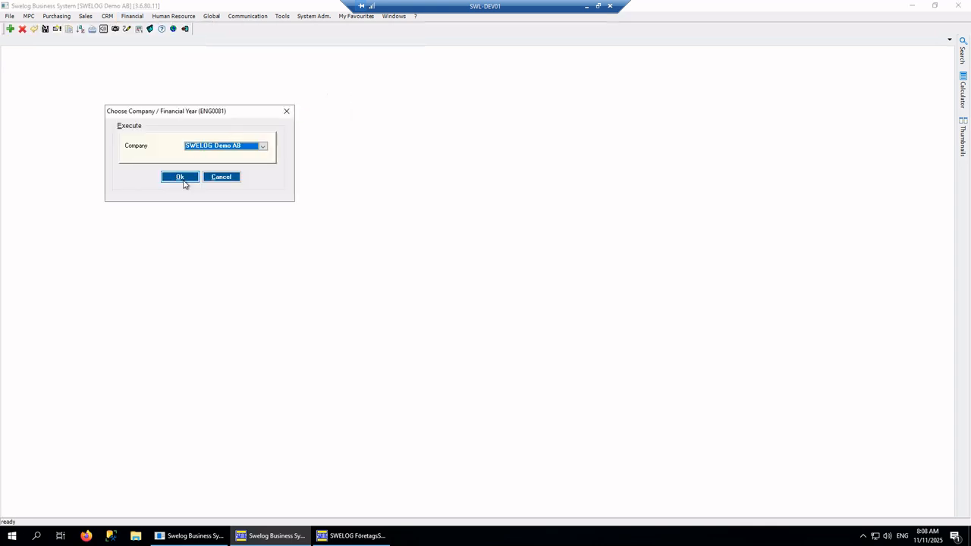
{"action": "left_click", "coordinate": [183, 179]}
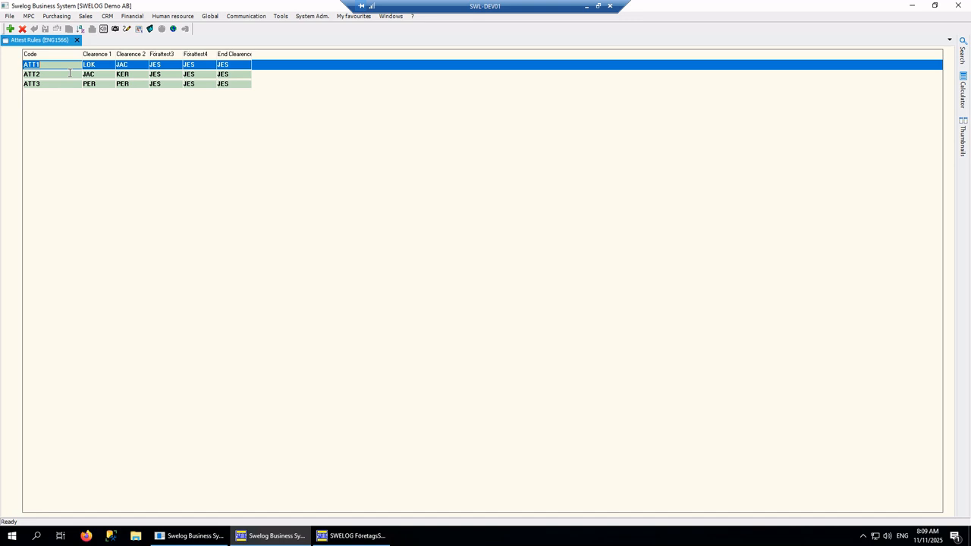
- Open the supplier invoice import in the accounts payable ledger
{"action": "left_click", "coordinate": [131, 16]}
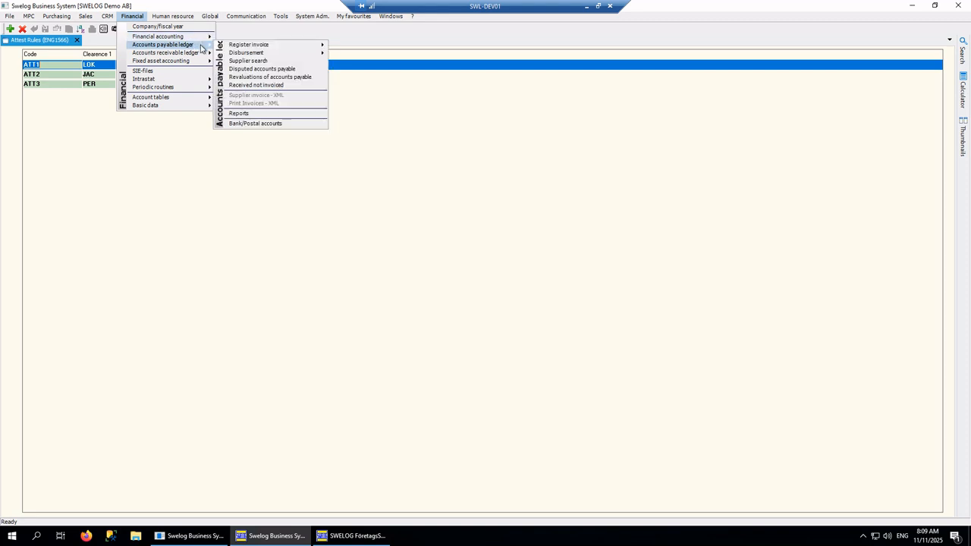
{"action": "mouse_move", "coordinate": [308, 45]}
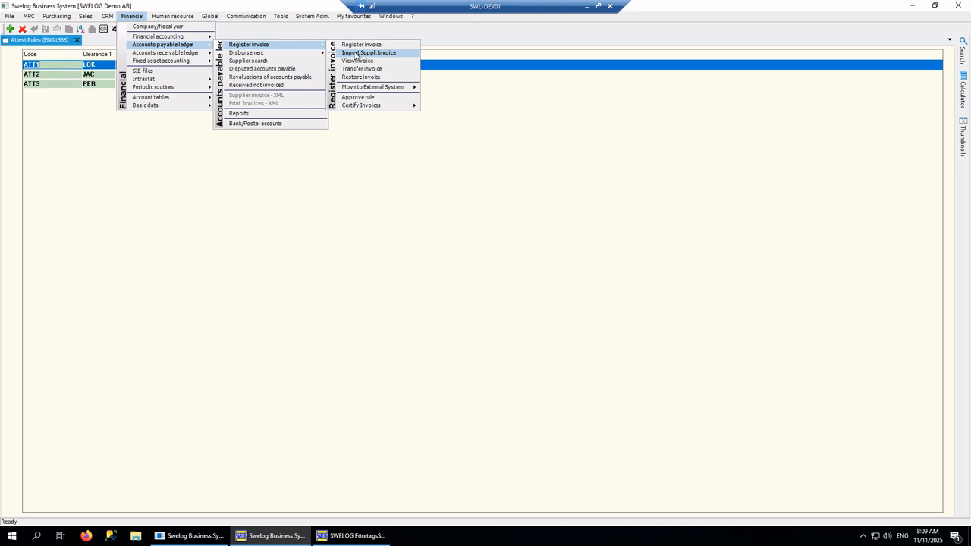
{"action": "left_click", "coordinate": [355, 53]}
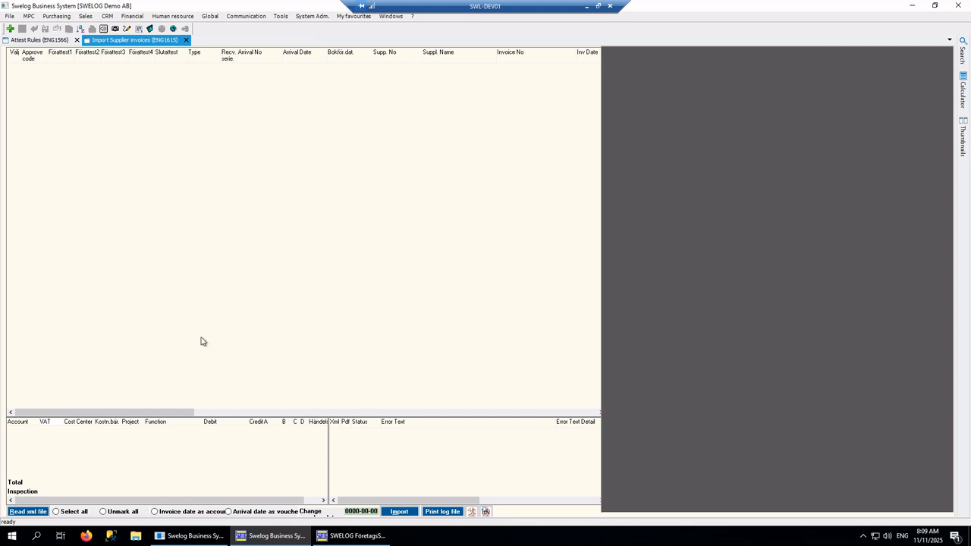
- Examine the columns of the loaded supplier invoices in the Swelog Demo session, through to the XML and PDF file paths
{"action": "left_click", "coordinate": [15, 499]}
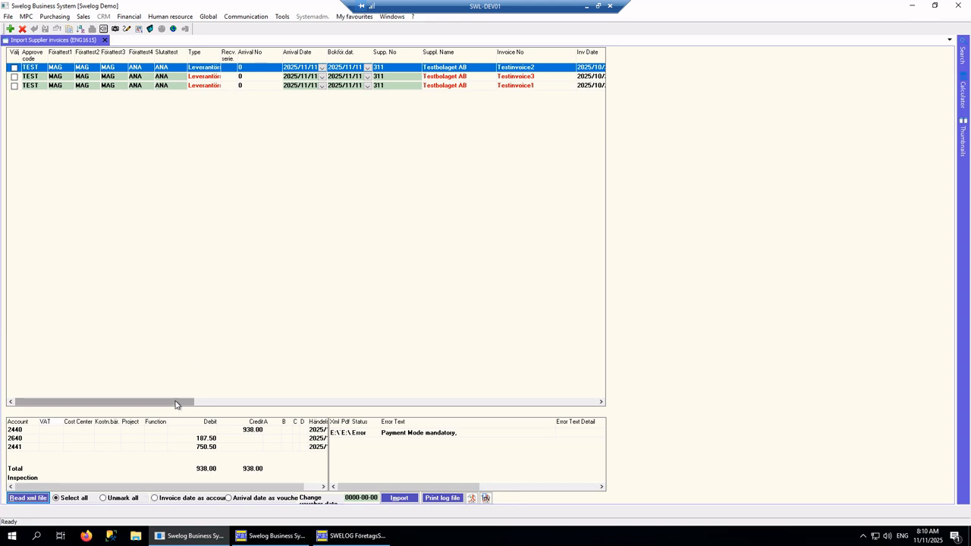
{"action": "left_click_drag", "start_coordinate": [175, 402], "coordinate": [595, 406]}
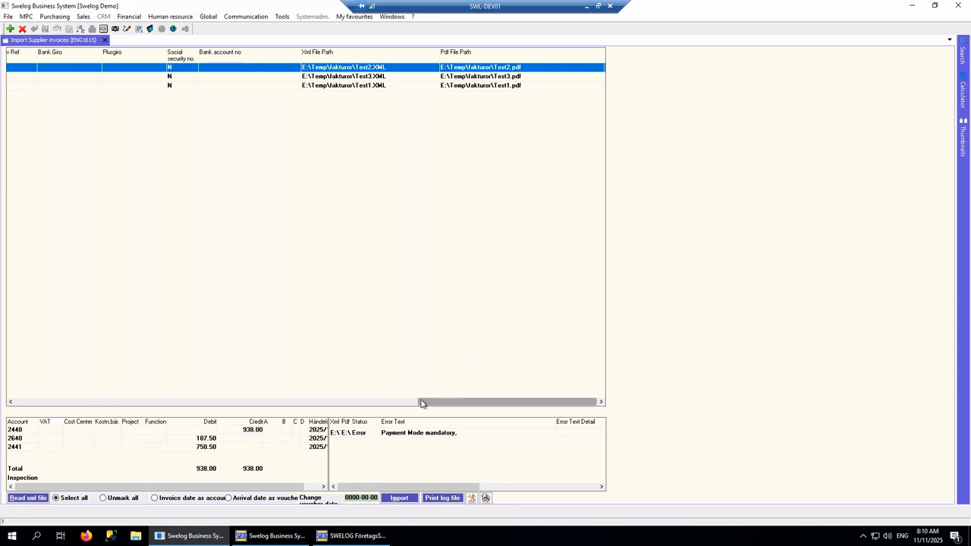
{"action": "left_click_drag", "start_coordinate": [422, 404], "coordinate": [14, 404]}
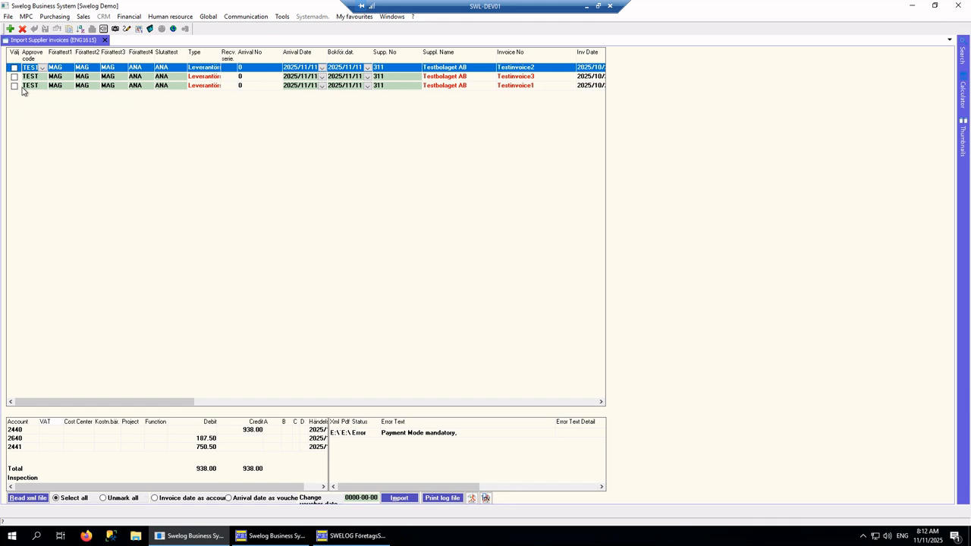
- Switch back to the SWELOG Demo AB session and open supplier invoice registration in the accounts payable ledger
{"action": "key", "text": "alt+Tab"}
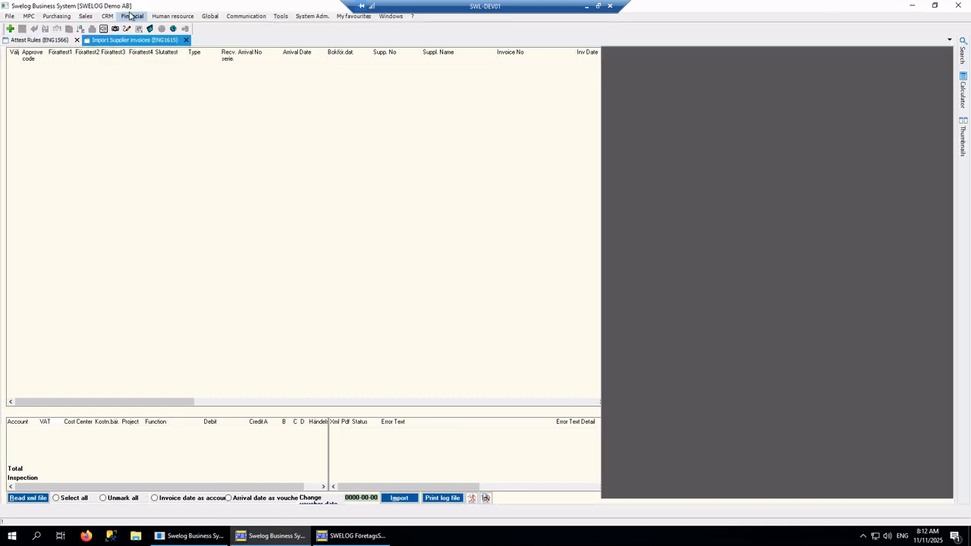
{"action": "left_click", "coordinate": [130, 16]}
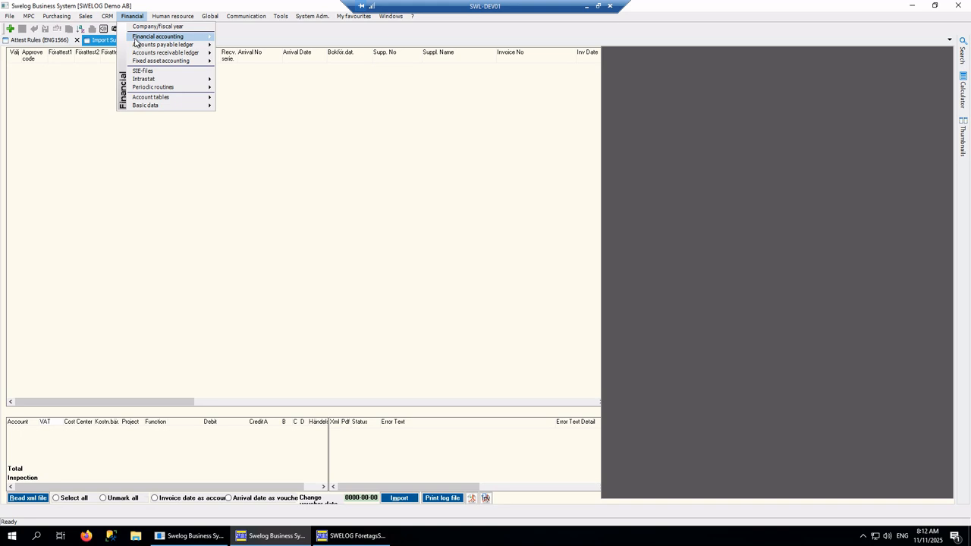
{"action": "mouse_move", "coordinate": [138, 48]}
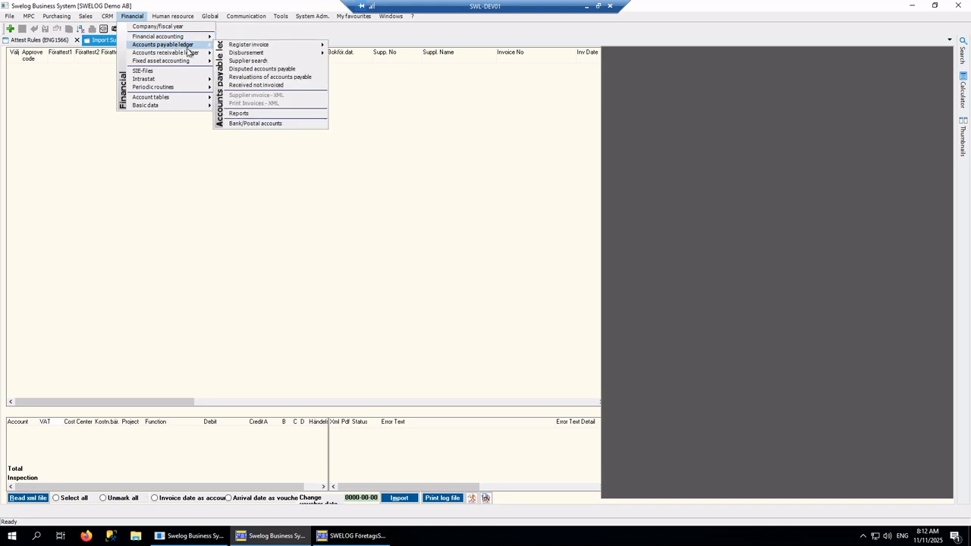
{"action": "mouse_move", "coordinate": [277, 45]}
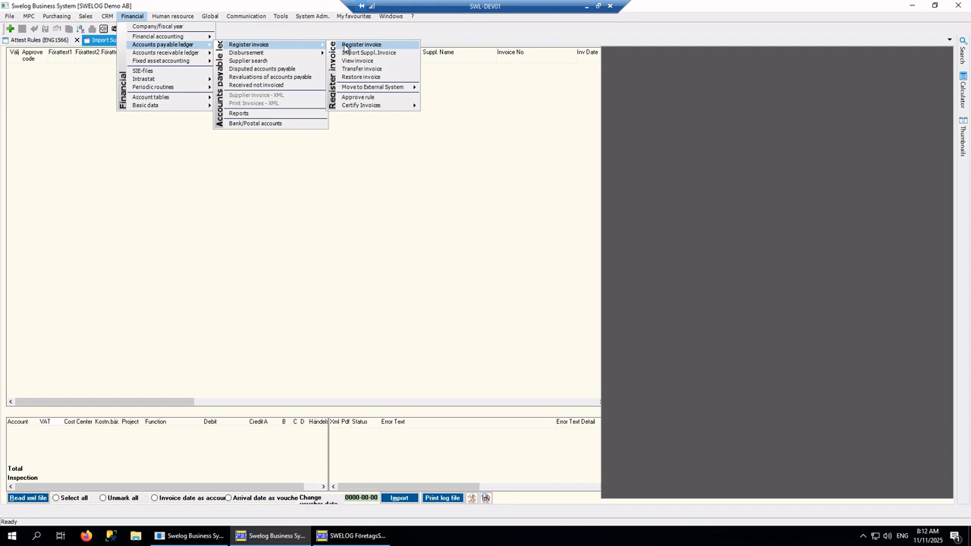
{"action": "left_click", "coordinate": [346, 45]}
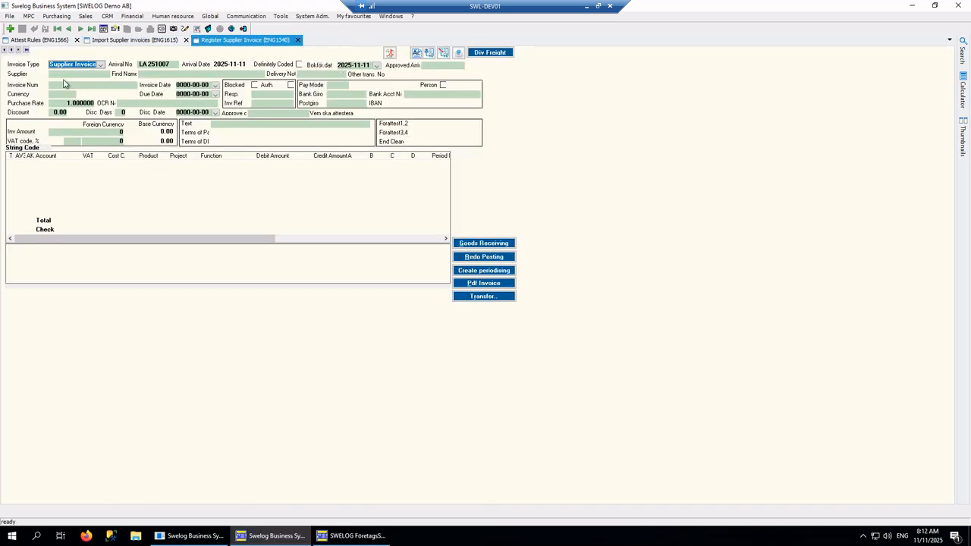
- Select supplier 123 for the new supplier invoice and enter 11 as its invoice number
{"action": "left_click", "coordinate": [67, 76]}
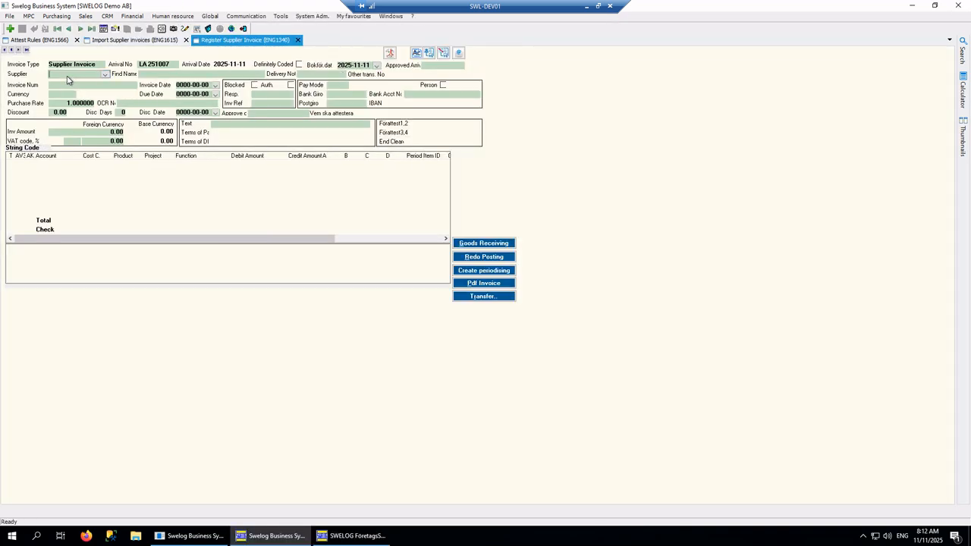
{"action": "left_click", "coordinate": [105, 74]}
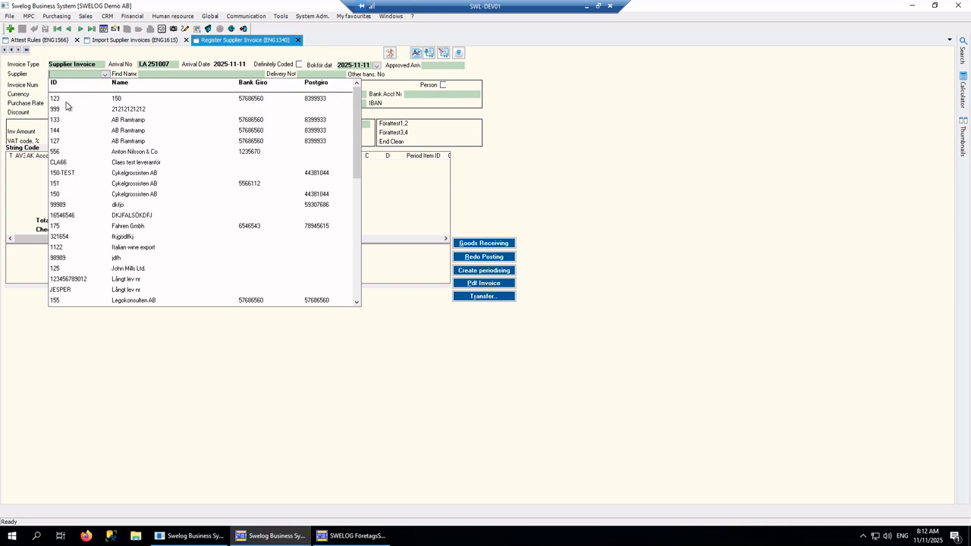
{"action": "left_click", "coordinate": [67, 101]}
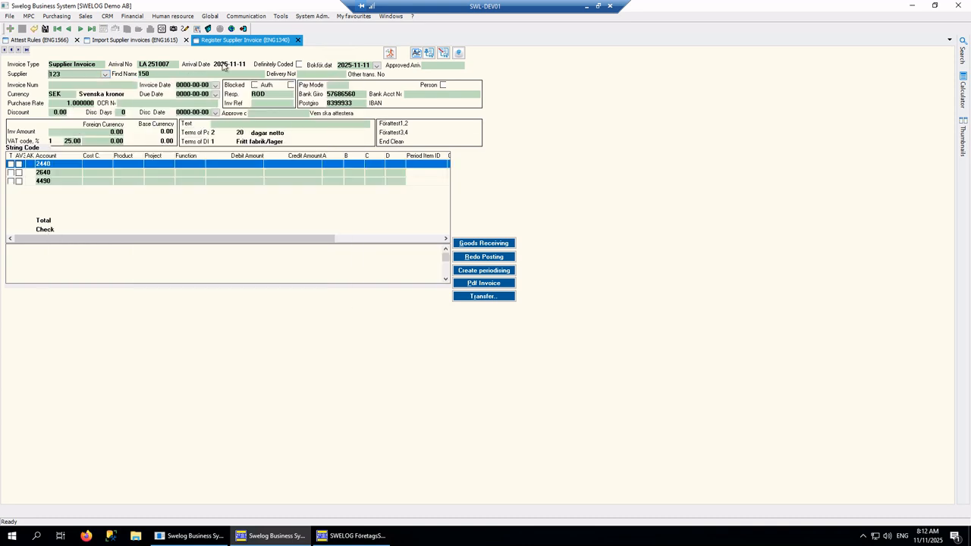
{"action": "left_click", "coordinate": [103, 85]}
{"action": "type", "text": "11"}
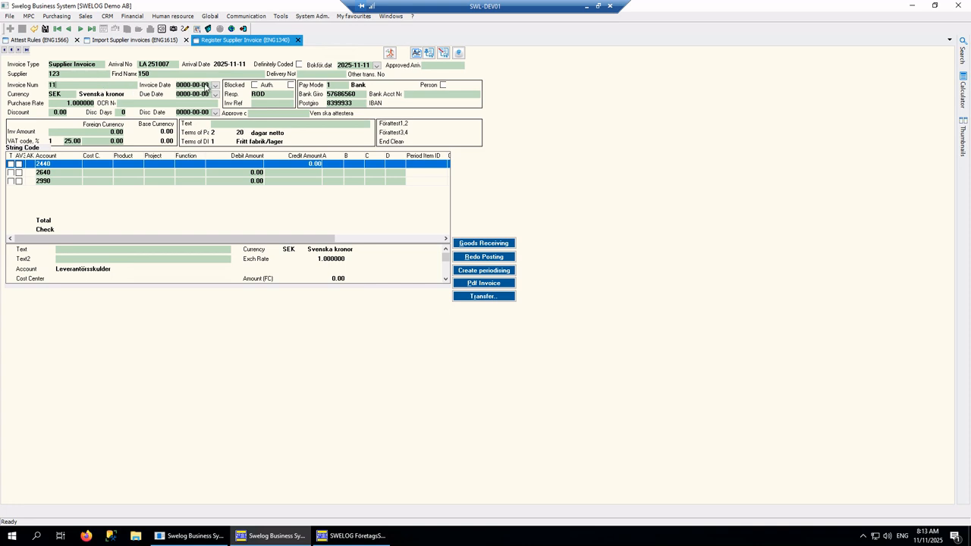
- Set the invoice date to 2025-11-11 and the due date to 2025-12-24
{"action": "left_click", "coordinate": [216, 86]}
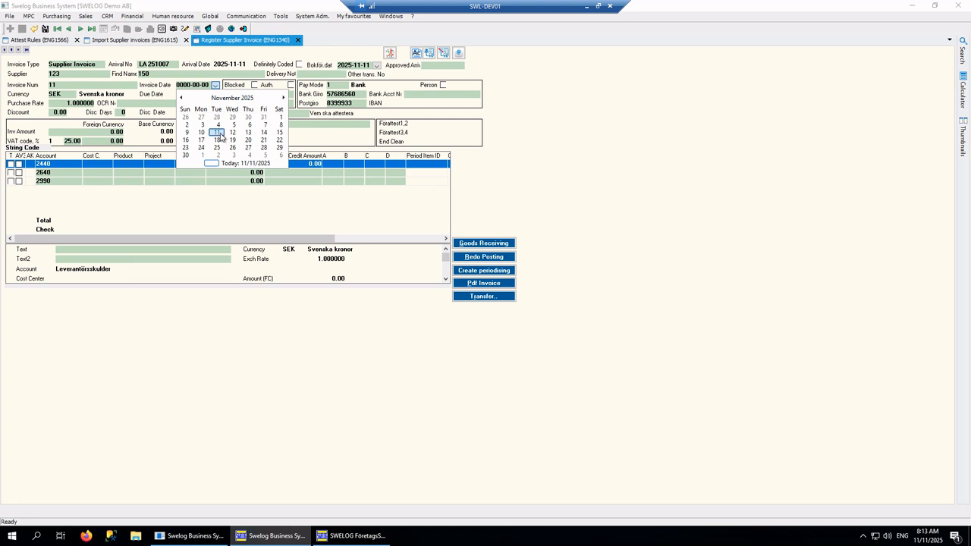
{"action": "left_click", "coordinate": [217, 130]}
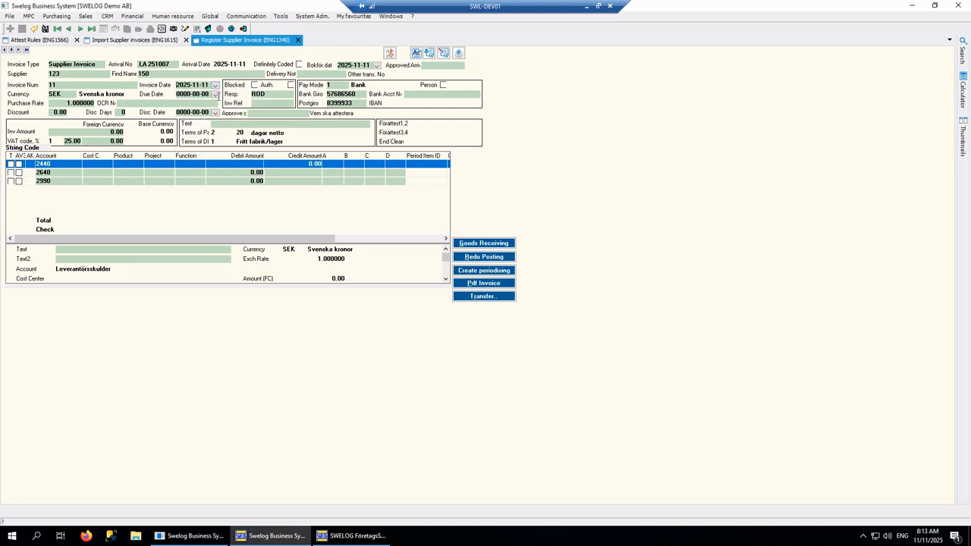
{"action": "left_click", "coordinate": [215, 94]}
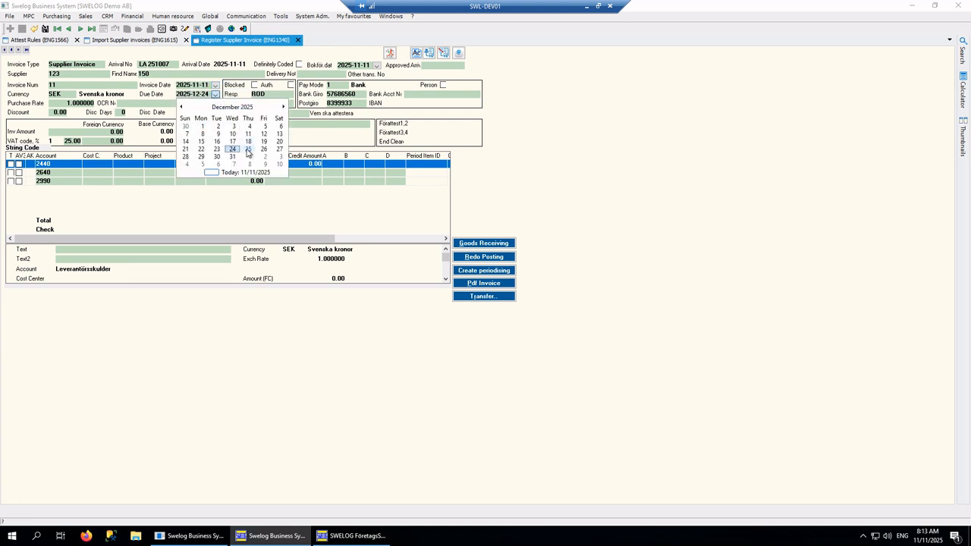
{"action": "left_click", "coordinate": [233, 152]}
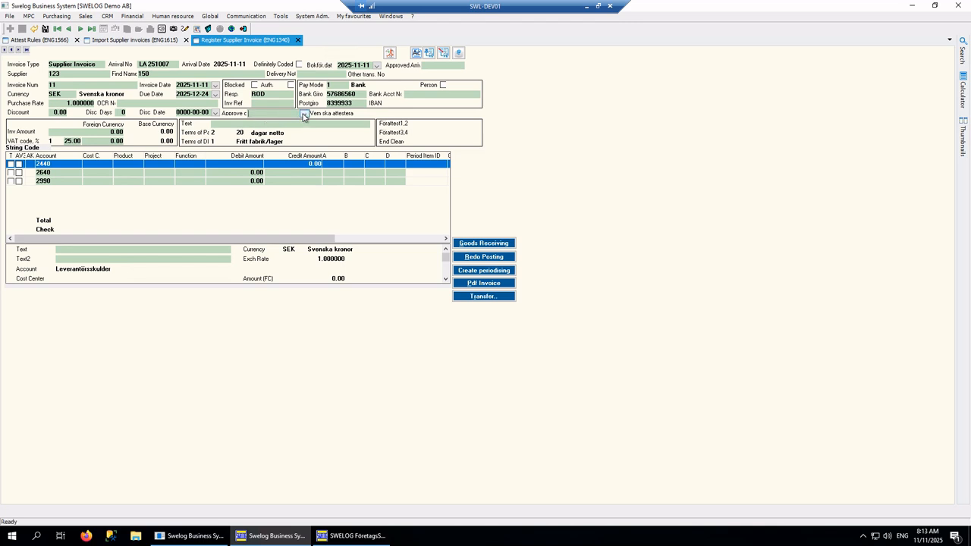
- Check the defined attest rules and assign approve code ATT1 to the supplier invoice
{"action": "left_click", "coordinate": [303, 114]}
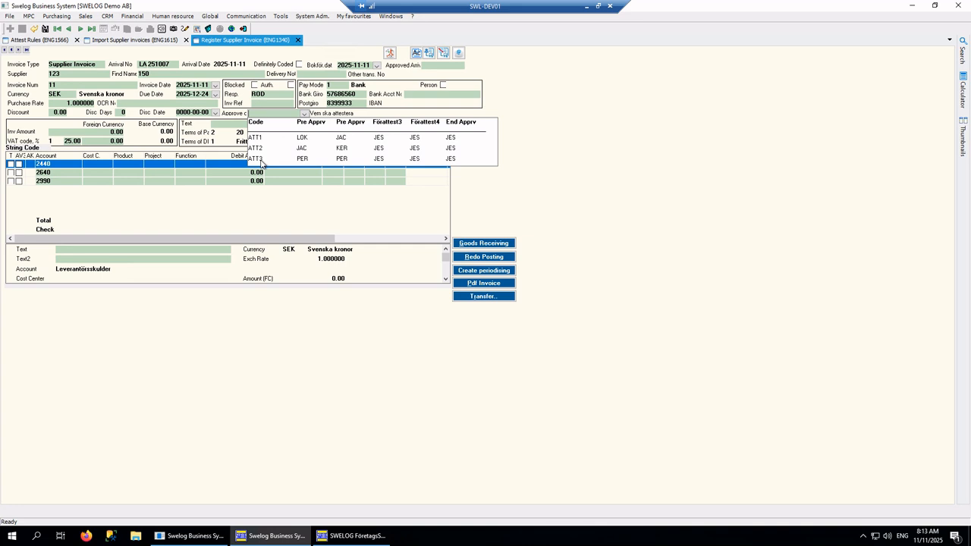
{"action": "left_click", "coordinate": [36, 41]}
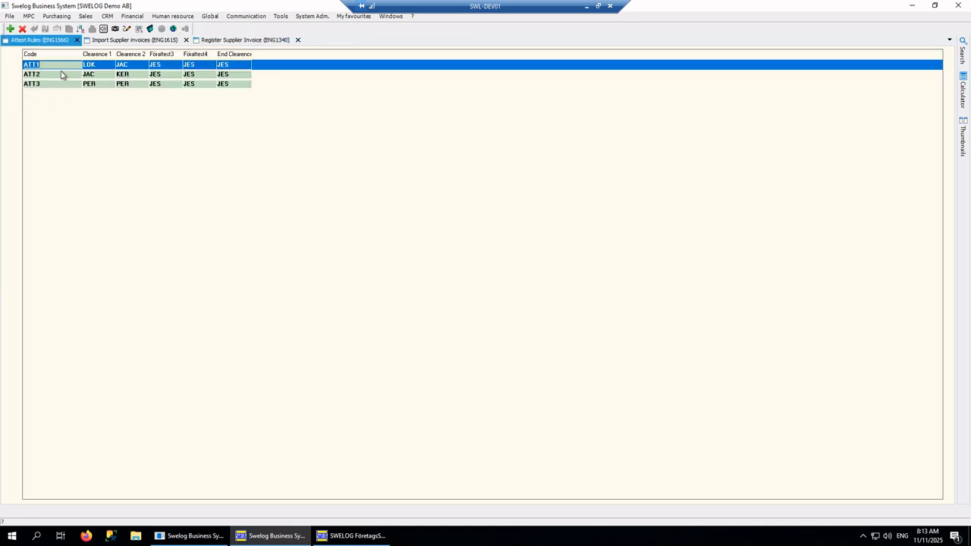
{"action": "left_click", "coordinate": [228, 40]}
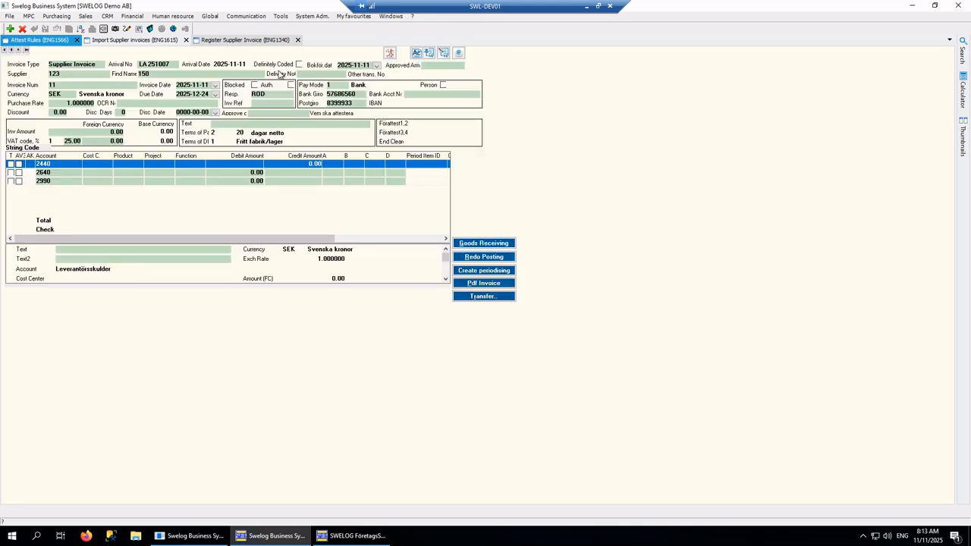
{"action": "left_click", "coordinate": [304, 114]}
{"action": "left_click", "coordinate": [289, 139]}
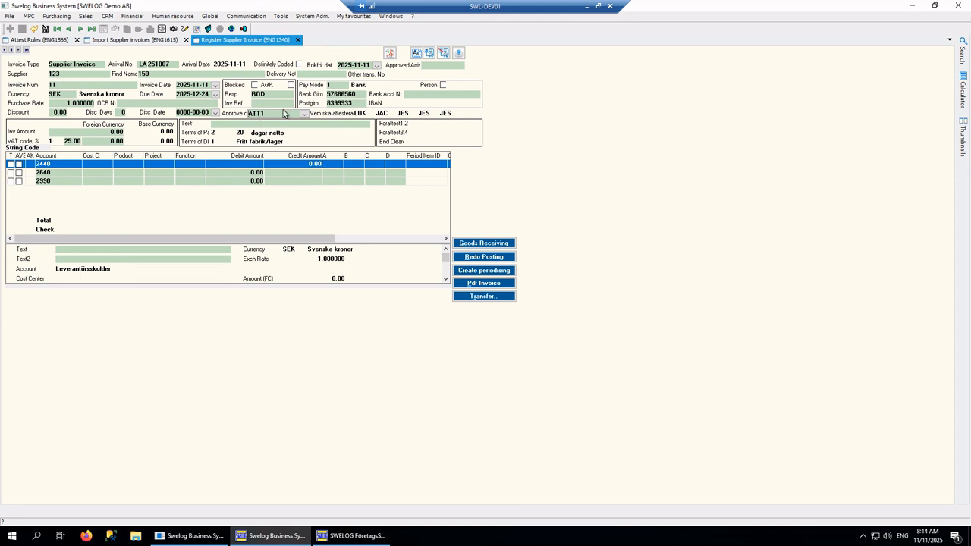
- Open the invoice's own attest rule and set its Certify 1 approver to UTB01
{"action": "left_click", "coordinate": [429, 57]}
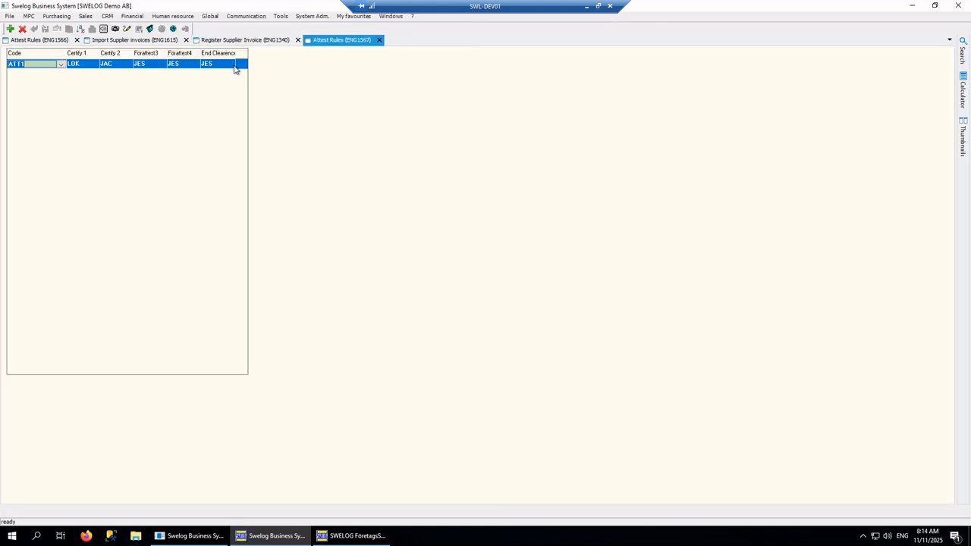
{"action": "left_click", "coordinate": [61, 65]}
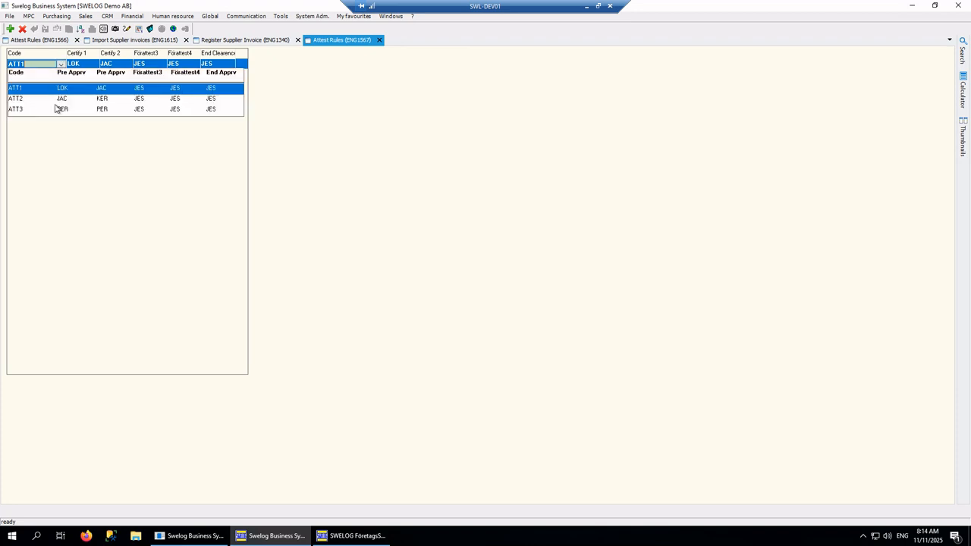
{"action": "left_click", "coordinate": [72, 148]}
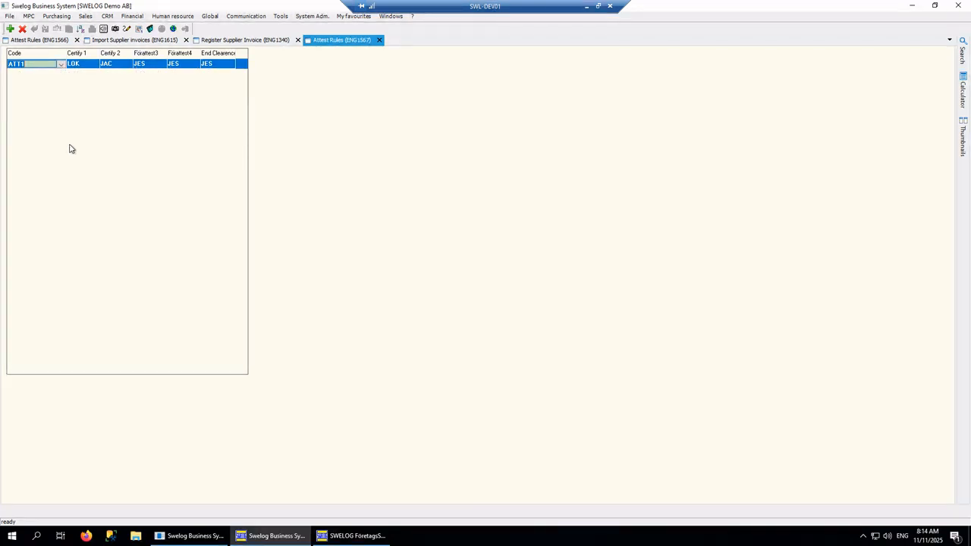
{"action": "left_click", "coordinate": [86, 69]}
{"action": "left_click", "coordinate": [94, 65]}
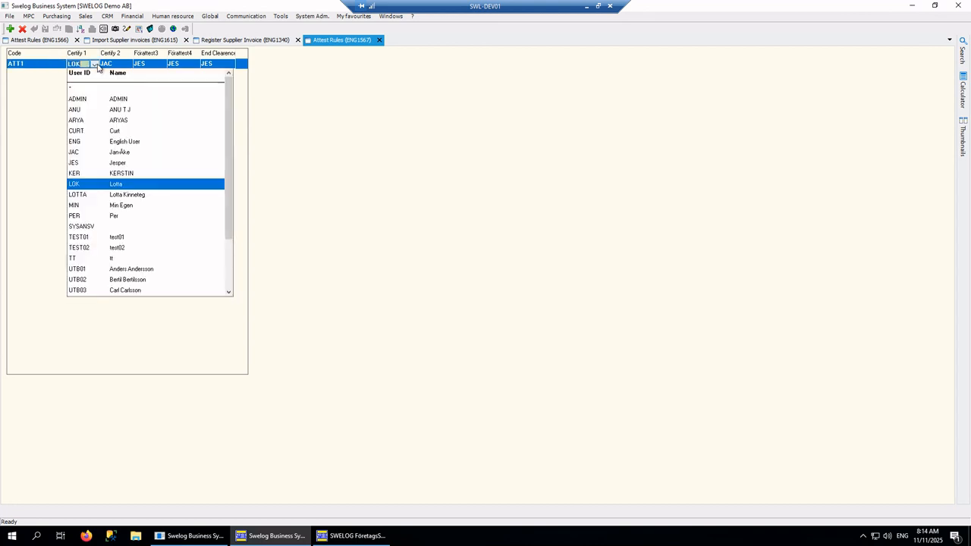
{"action": "left_click", "coordinate": [78, 270]}
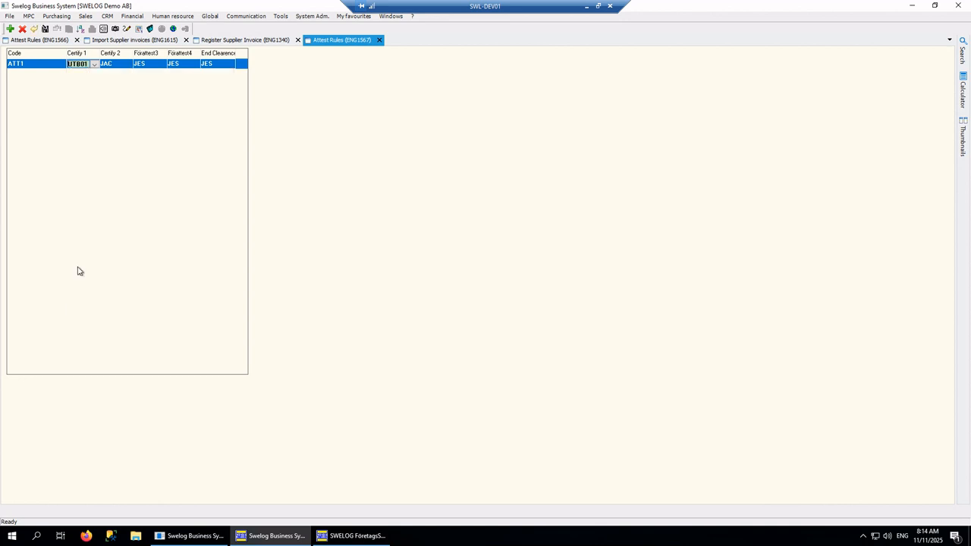
- Check the Certify 2, Förattest4 and End Clearence fields of the invoice's own ATT1 attest rule
{"action": "left_click", "coordinate": [114, 66]}
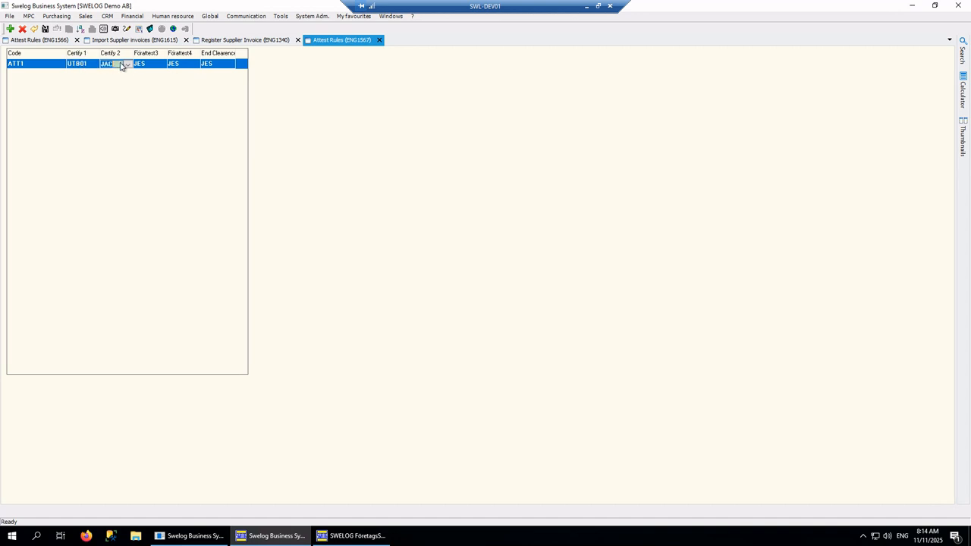
{"action": "left_click", "coordinate": [195, 65]}
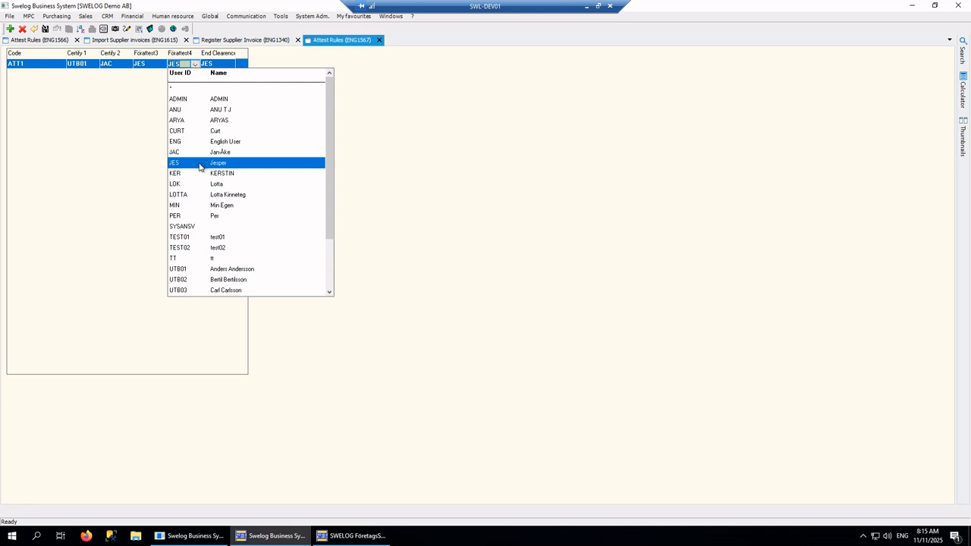
{"action": "left_click", "coordinate": [225, 64]}
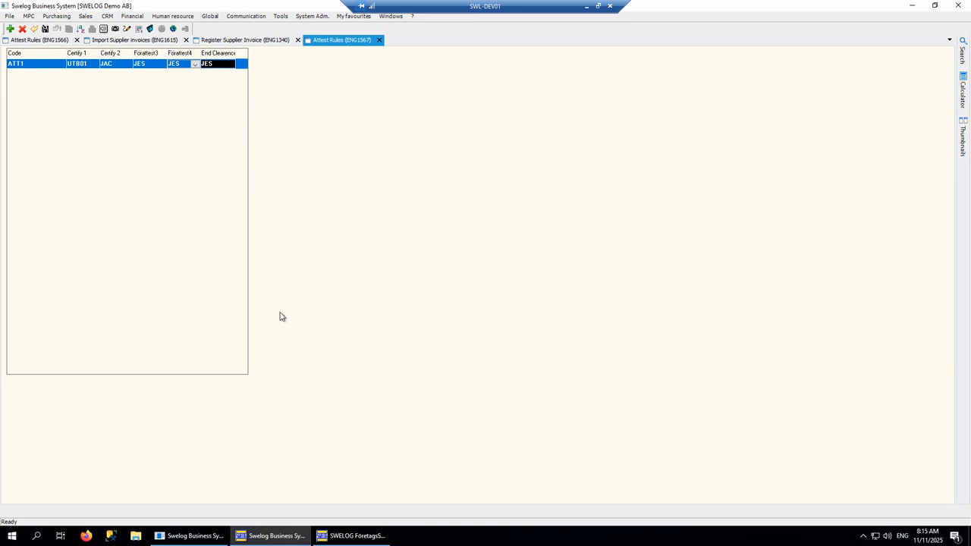
- In the Swedish SWELOG FöretagsSystem session, check the Ändra slutattest permission for user IDs UTB01 and ANU
{"action": "left_click", "coordinate": [342, 535]}
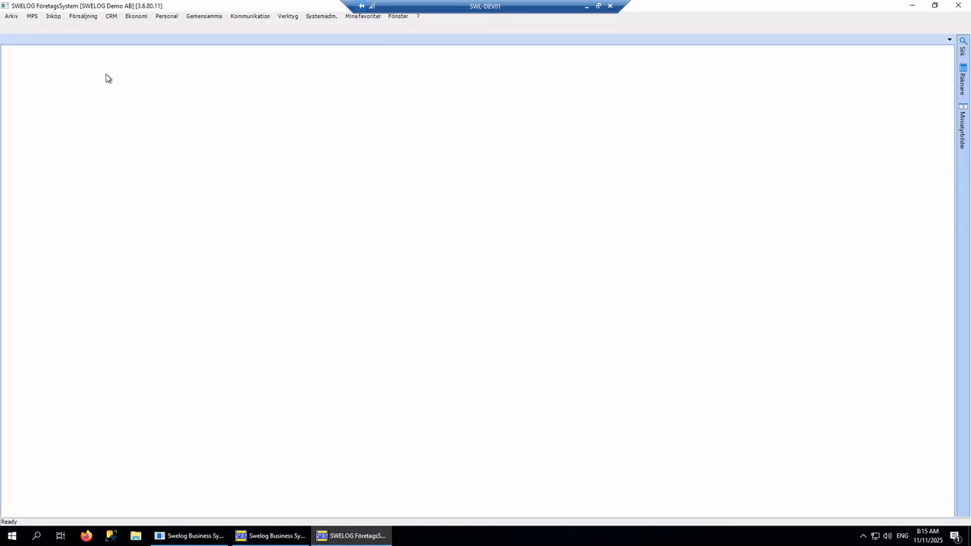
{"action": "left_click", "coordinate": [321, 16]}
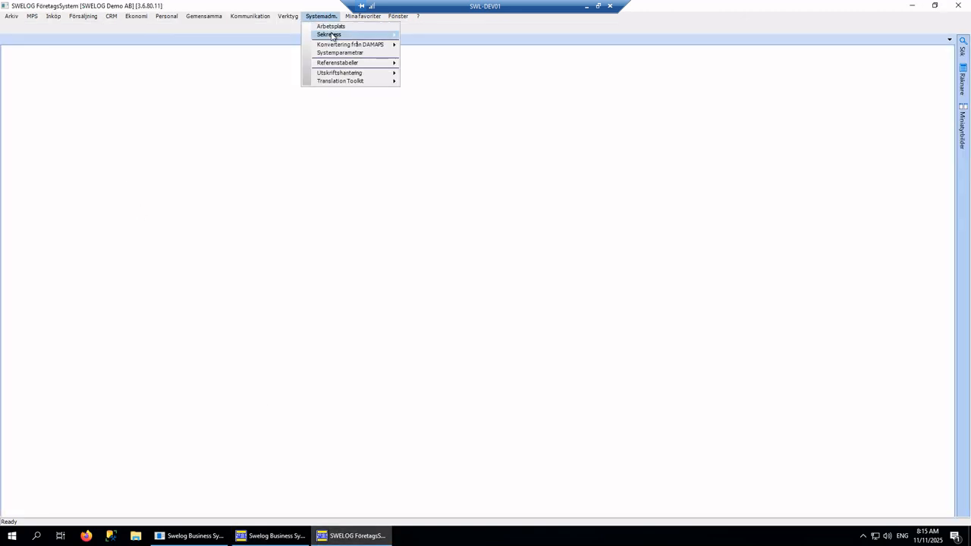
{"action": "mouse_move", "coordinate": [332, 37]}
{"action": "left_click", "coordinate": [416, 35]}
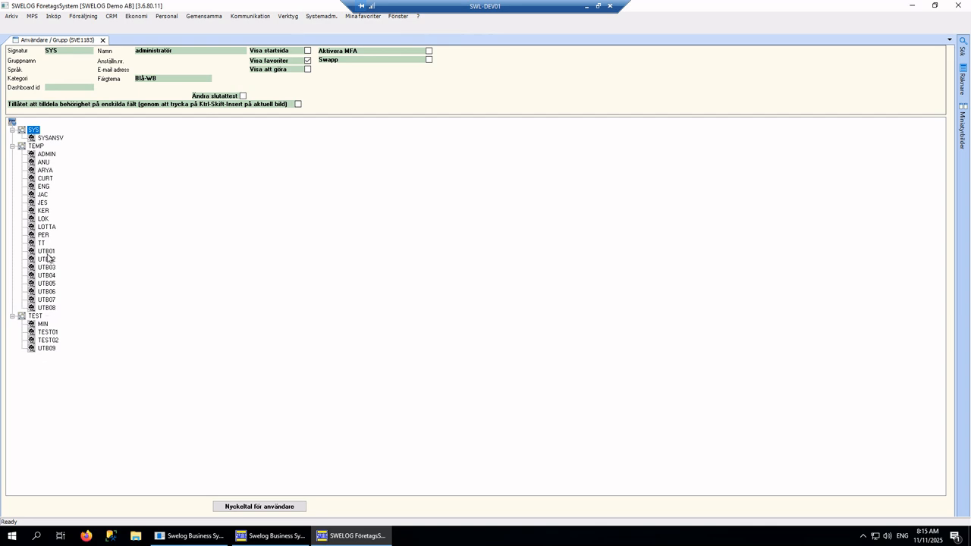
{"action": "left_click", "coordinate": [47, 254]}
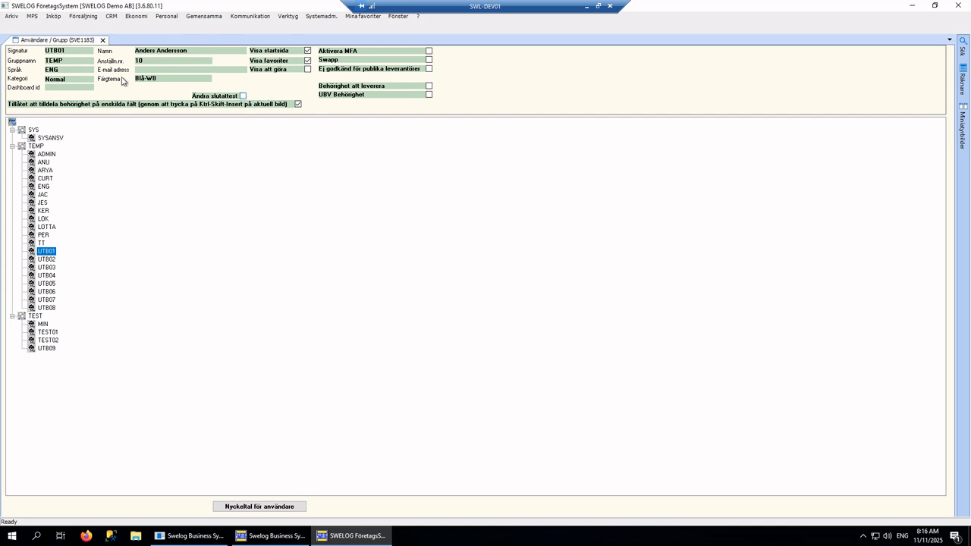
{"action": "left_click", "coordinate": [43, 162]}
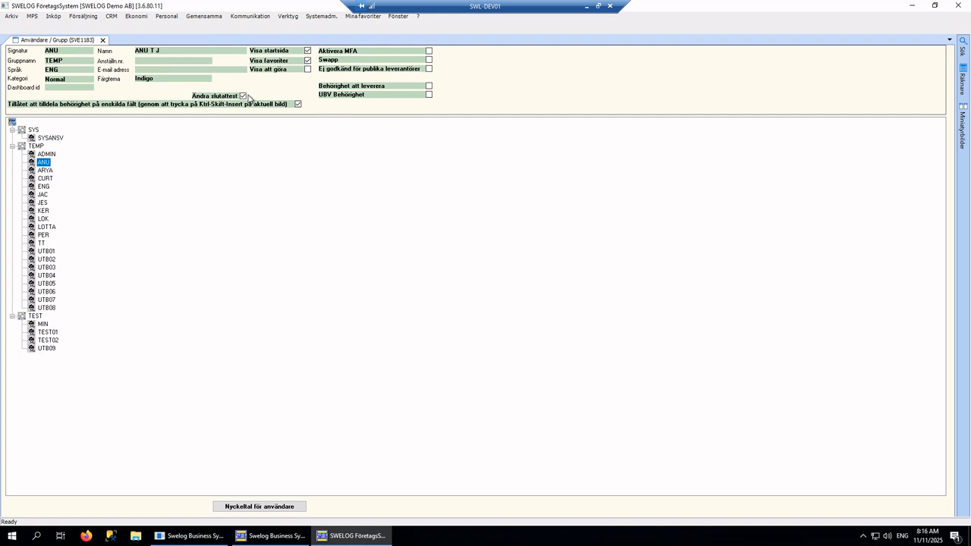
- Switch to the waiting Logon window and log on with the prefilled user ID ANU
{"action": "key", "text": "alt+Tab"}
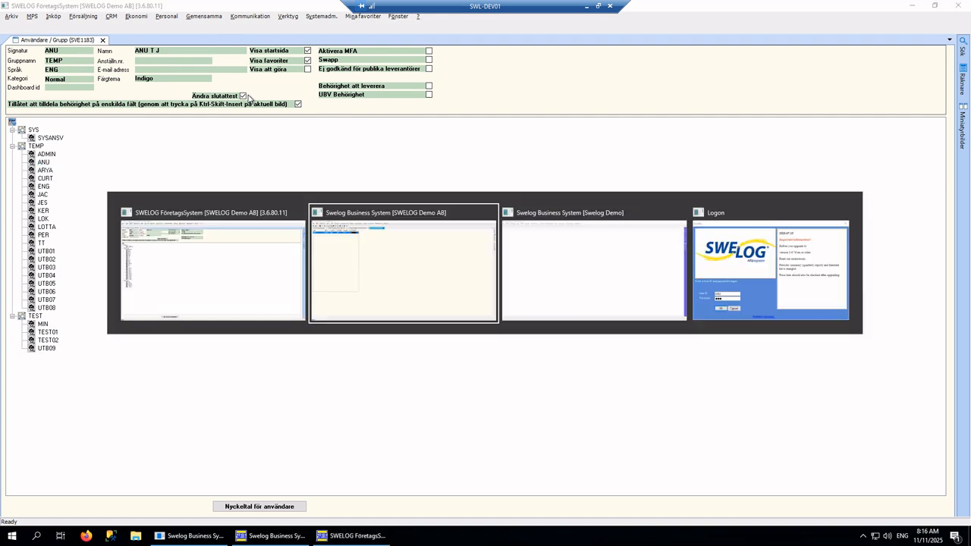
{"action": "key", "text": "alt+Tab"}
{"action": "key", "text": "alt+Tab"}
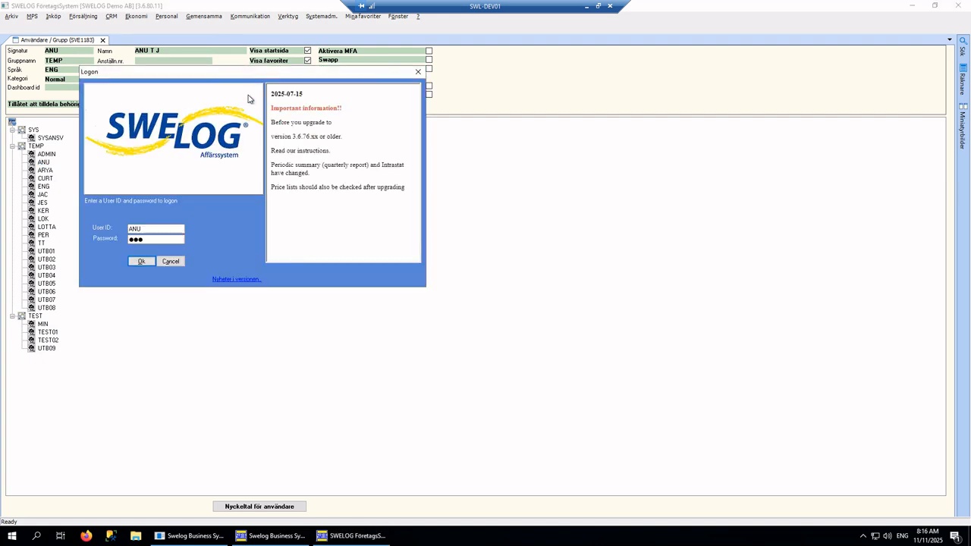
{"action": "left_click", "coordinate": [146, 261]}
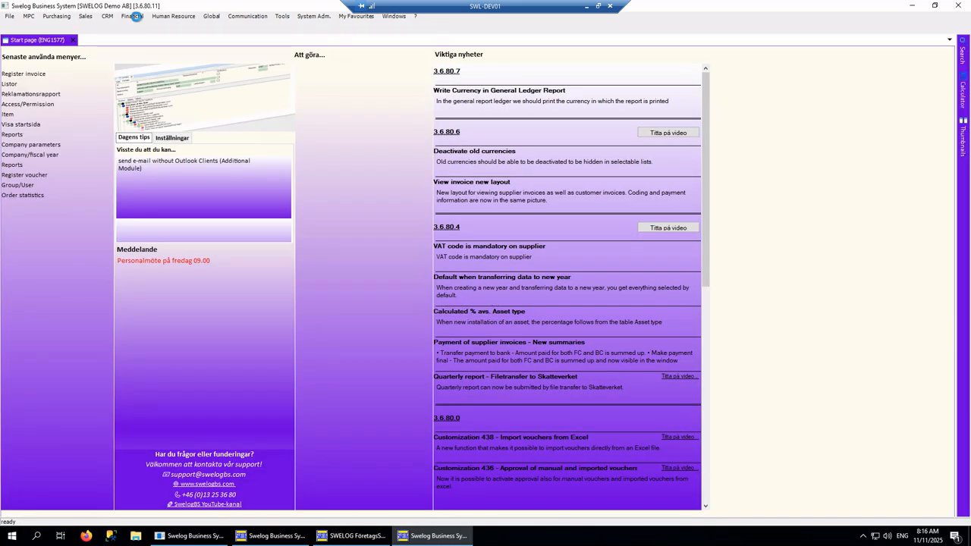
- Open supplier invoice registration in the accounts payable ledger for the company SWELOG Demo AB
{"action": "left_click", "coordinate": [134, 16]}
{"action": "mouse_move", "coordinate": [175, 45]}
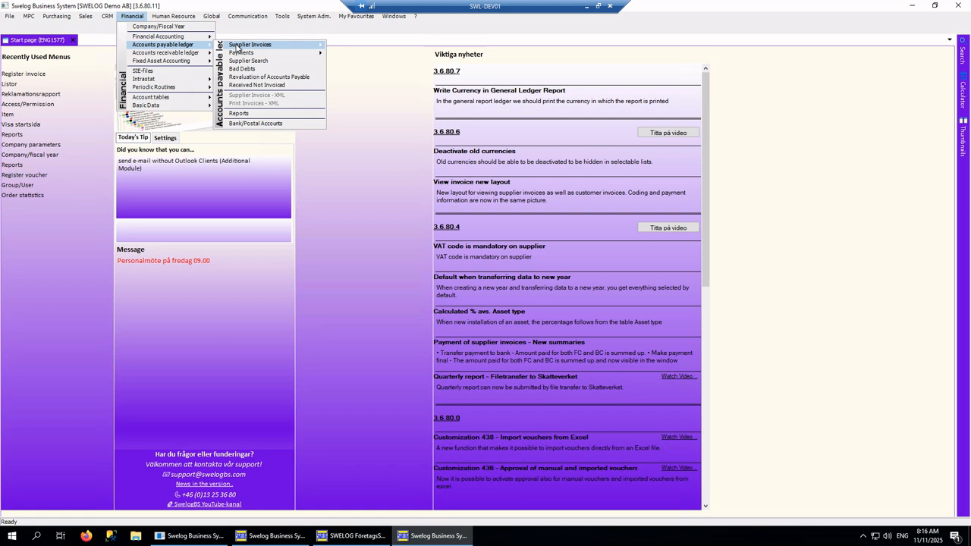
{"action": "mouse_move", "coordinate": [255, 47]}
{"action": "left_click", "coordinate": [339, 46]}
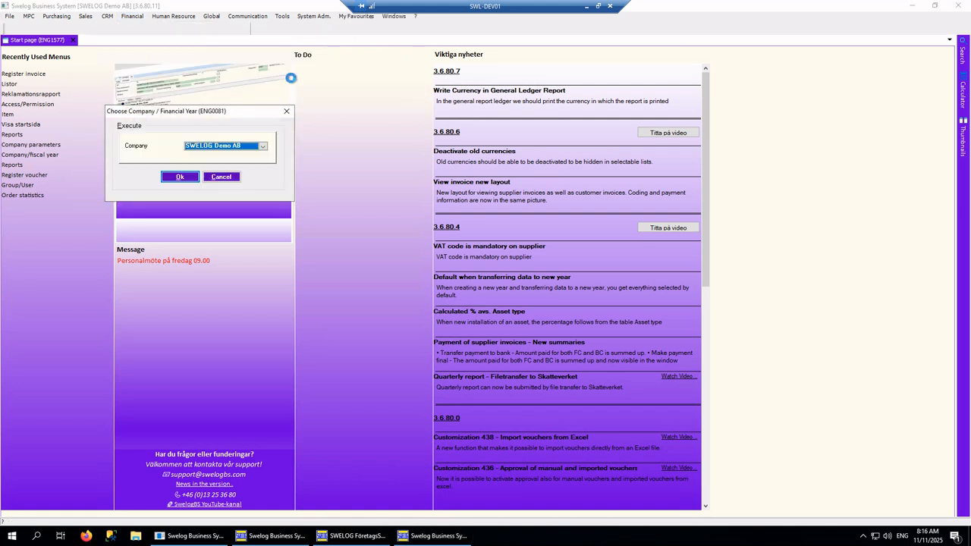
{"action": "left_click", "coordinate": [179, 178]}
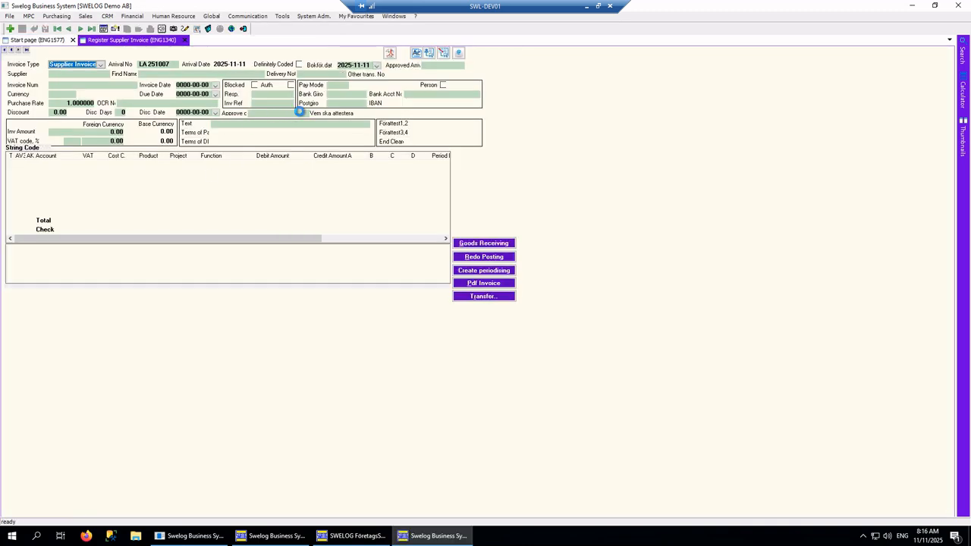
- Assign approve code ATT1 to the invoice, open its own attest rule and view the users available for End Clearence
{"action": "left_click", "coordinate": [303, 114]}
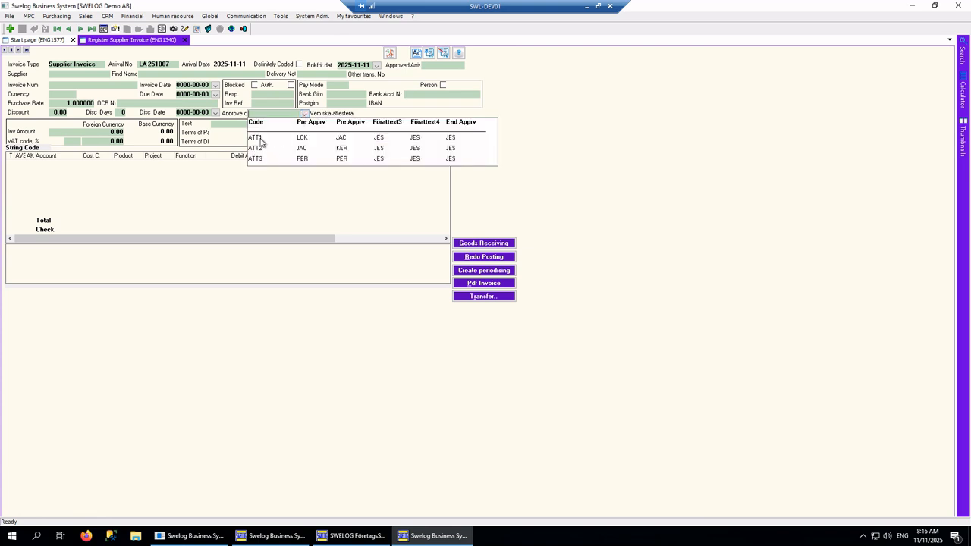
{"action": "left_click", "coordinate": [264, 135]}
{"action": "left_click", "coordinate": [428, 54]}
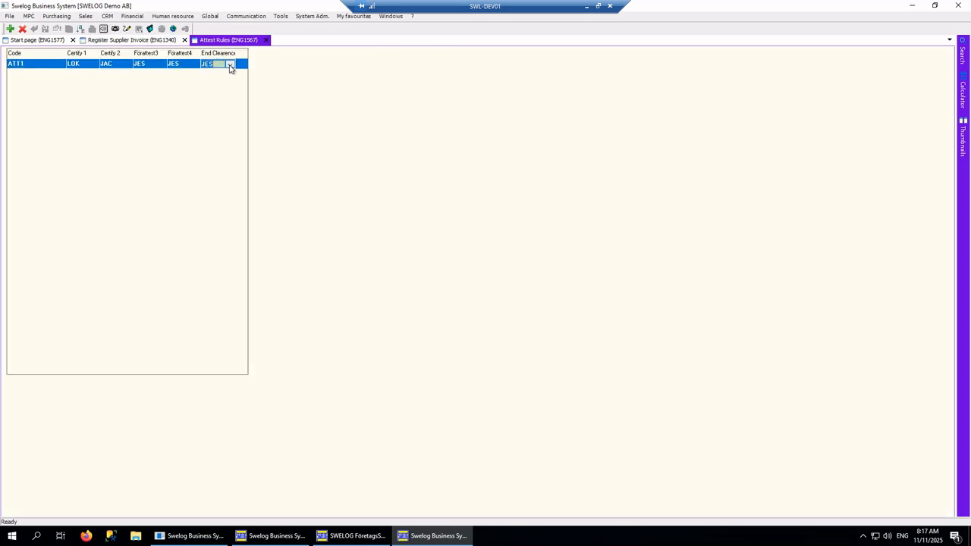
{"action": "left_click", "coordinate": [230, 65]}
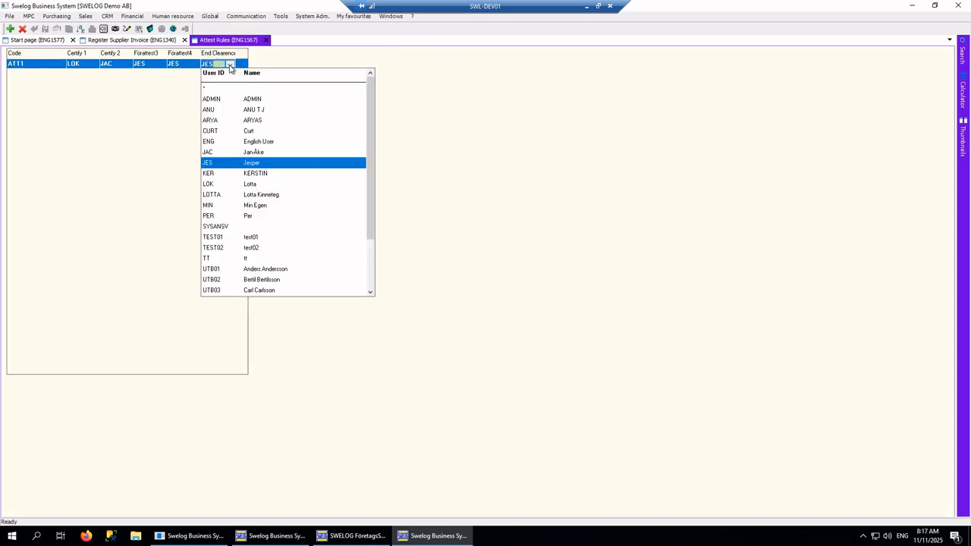
{"action": "left_click", "coordinate": [148, 124]}
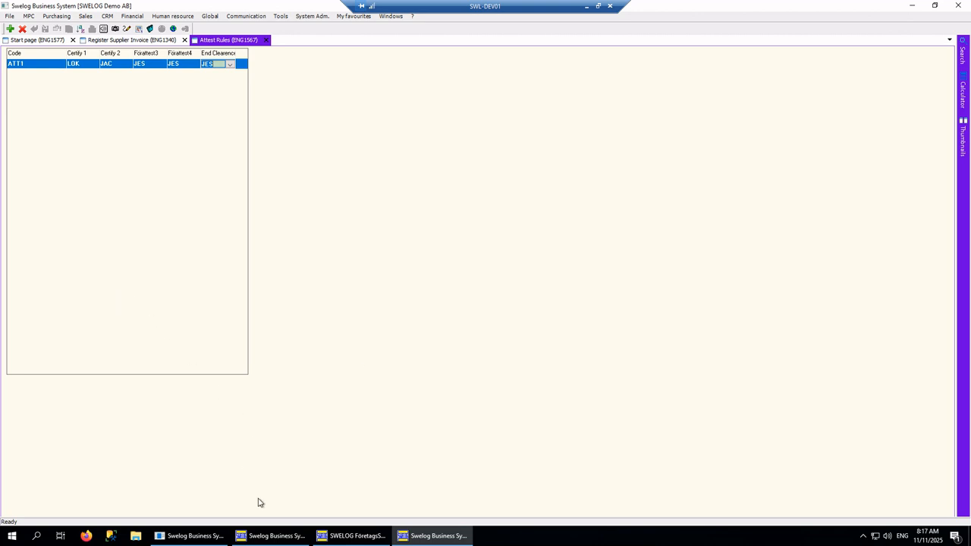
- Return to the original business system session, save the changed attest rule and go back to the supplier invoice
{"action": "left_click", "coordinate": [272, 535]}
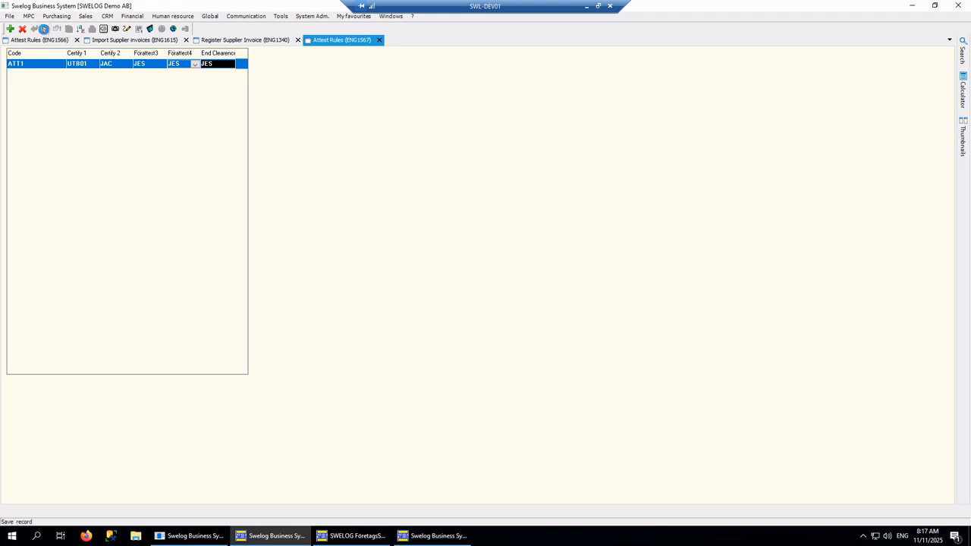
{"action": "left_click", "coordinate": [43, 29]}
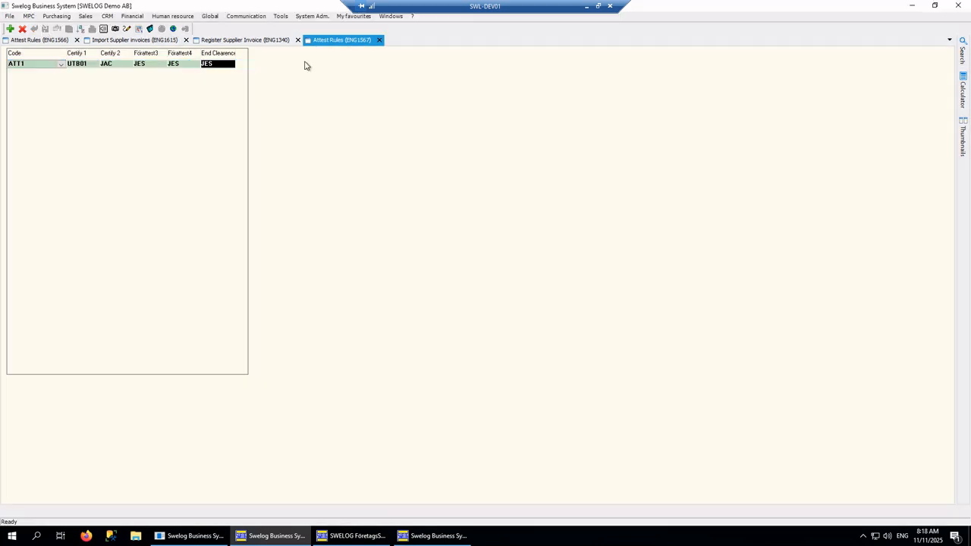
{"action": "left_click", "coordinate": [231, 41]}
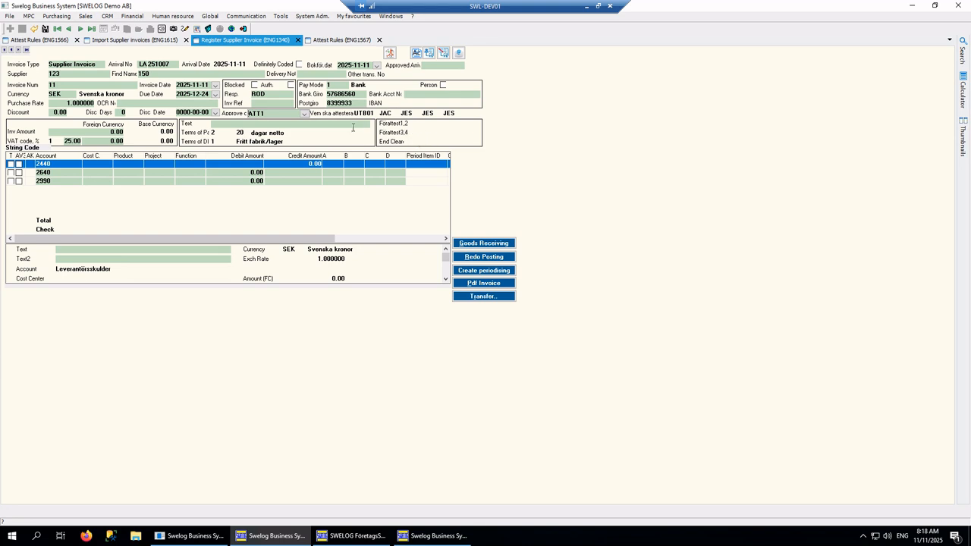
- Set the supplier invoice amount to 250 and save the invoice
{"action": "left_click", "coordinate": [108, 132]}
{"action": "type", "text": "250"}
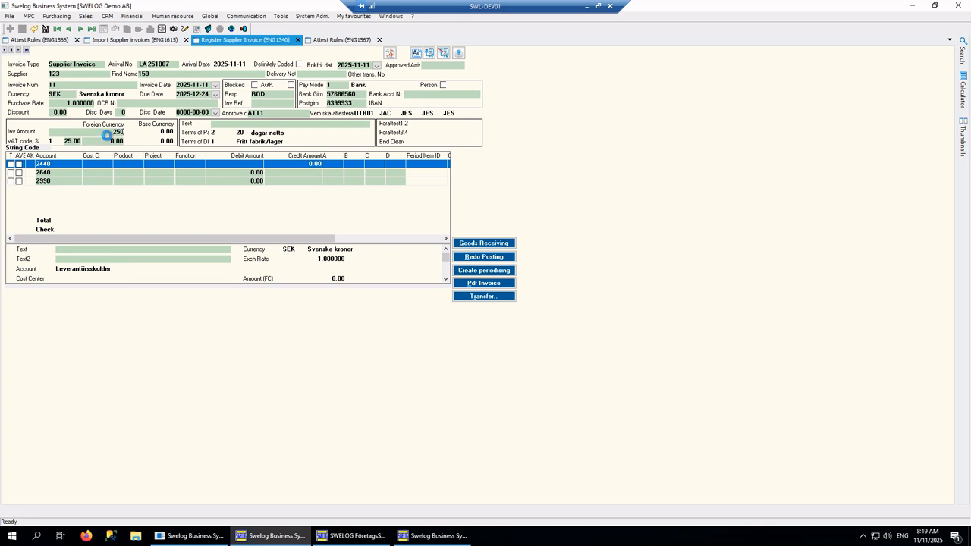
{"action": "key", "text": "Tab"}
{"action": "left_click", "coordinate": [45, 28]}
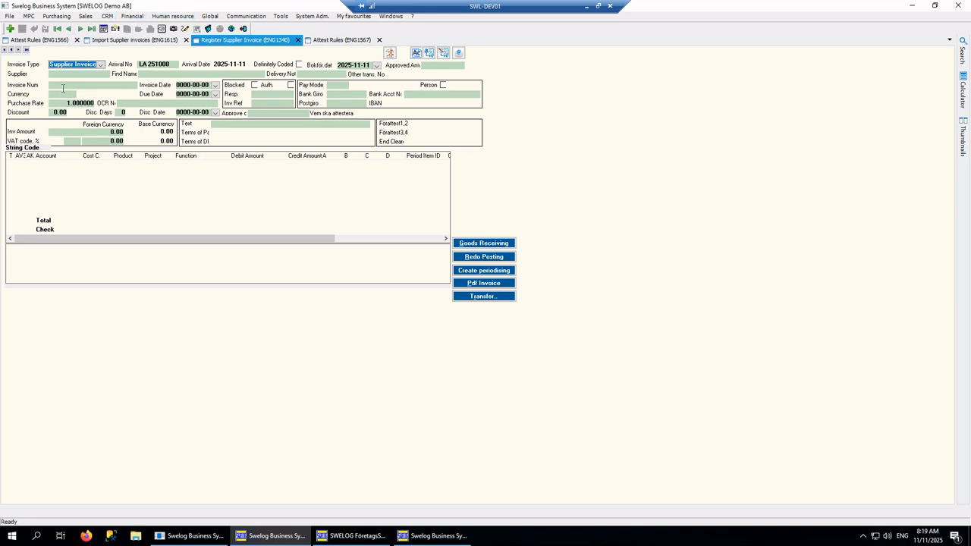
- Open the attest view for certifying supplier invoices and mark invoice LA251007 as selected and approved
{"action": "left_click", "coordinate": [133, 17]}
{"action": "mouse_move", "coordinate": [159, 46]}
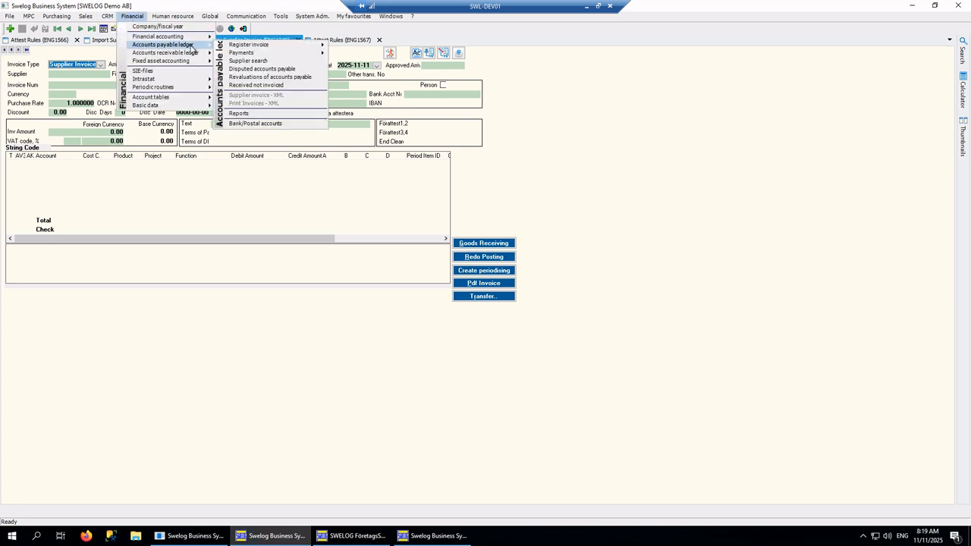
{"action": "mouse_move", "coordinate": [226, 49]}
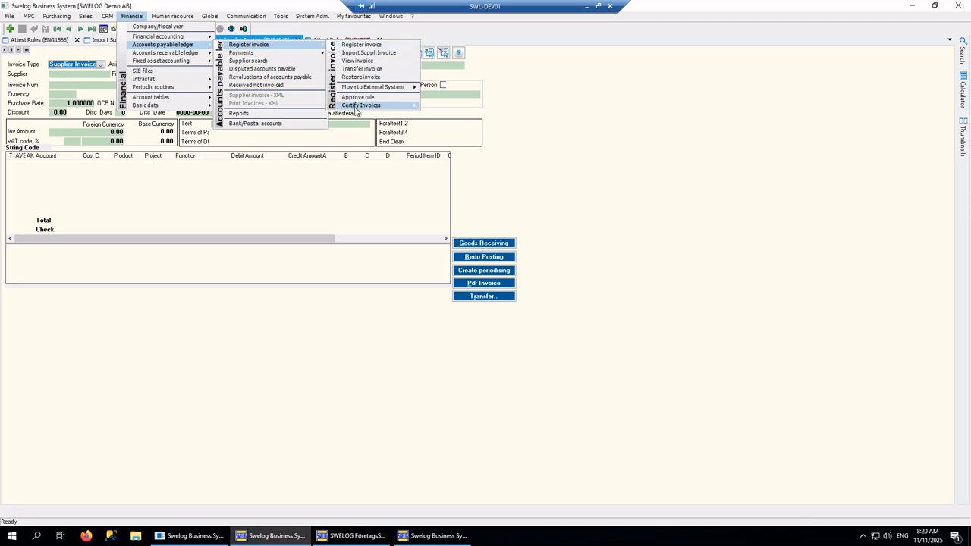
{"action": "mouse_move", "coordinate": [361, 106]}
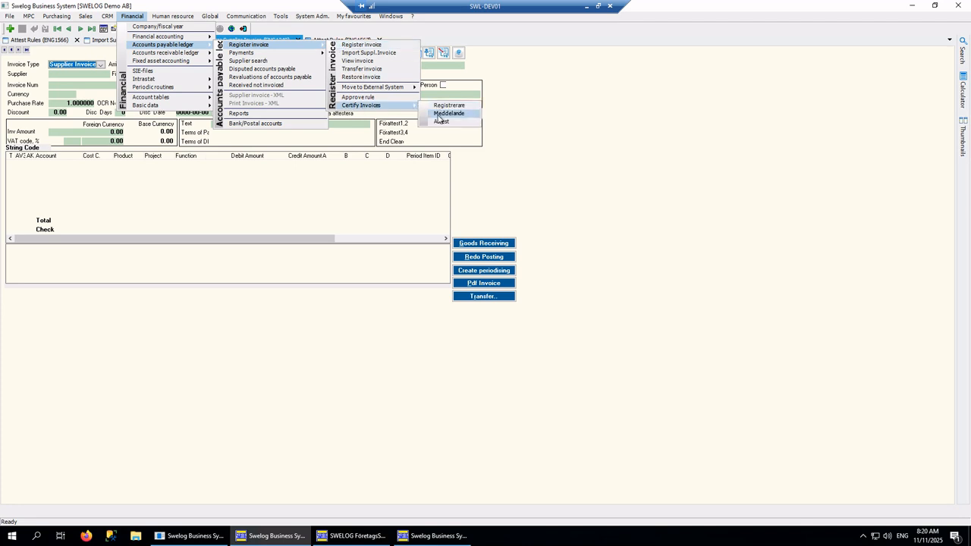
{"action": "left_click", "coordinate": [438, 121]}
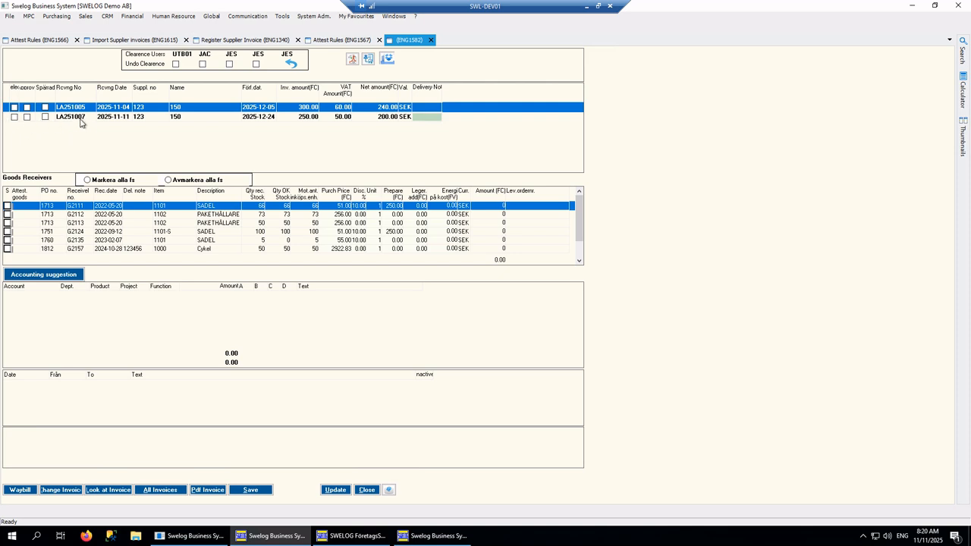
{"action": "left_click", "coordinate": [13, 118]}
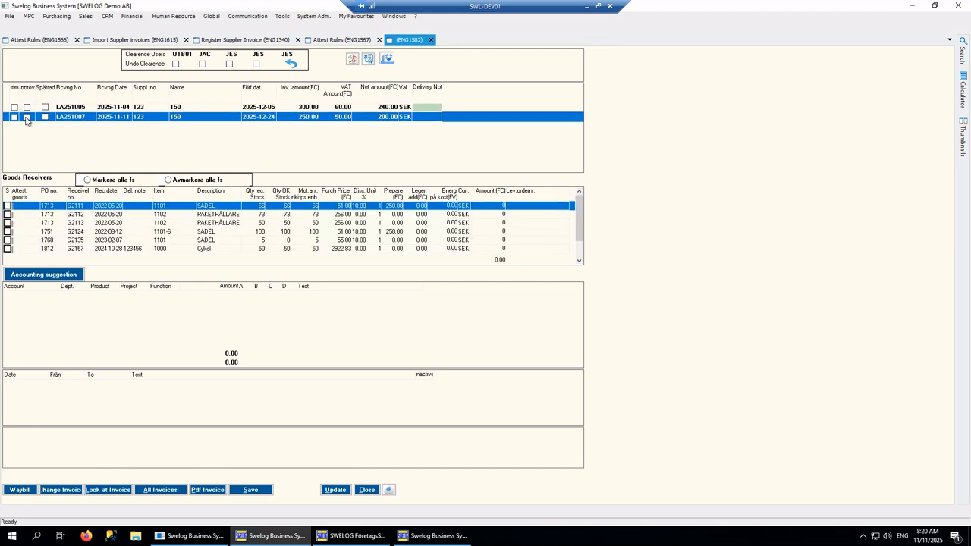
{"action": "left_click", "coordinate": [27, 117]}
{"action": "left_click", "coordinate": [250, 494]}
- Open the record of employee number 10 and view its supplier invoice approval settings
{"action": "left_click", "coordinate": [166, 16]}
{"action": "mouse_move", "coordinate": [182, 51]}
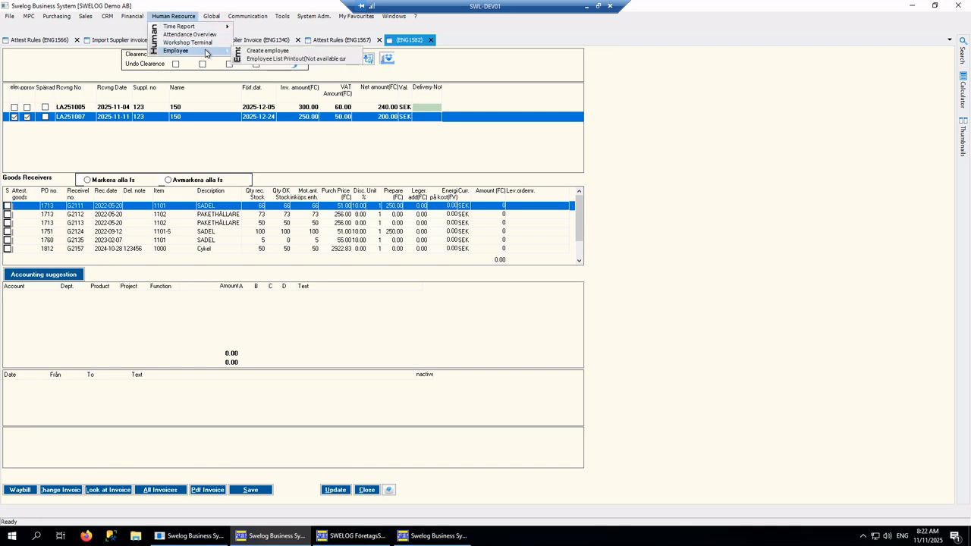
{"action": "left_click", "coordinate": [266, 52]}
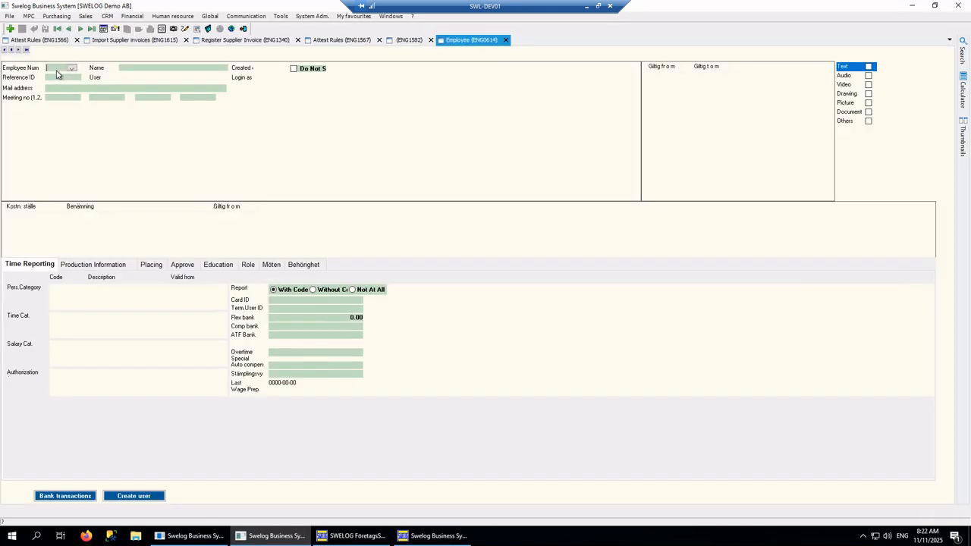
{"action": "type", "text": "10"}
{"action": "key", "text": "Tab"}
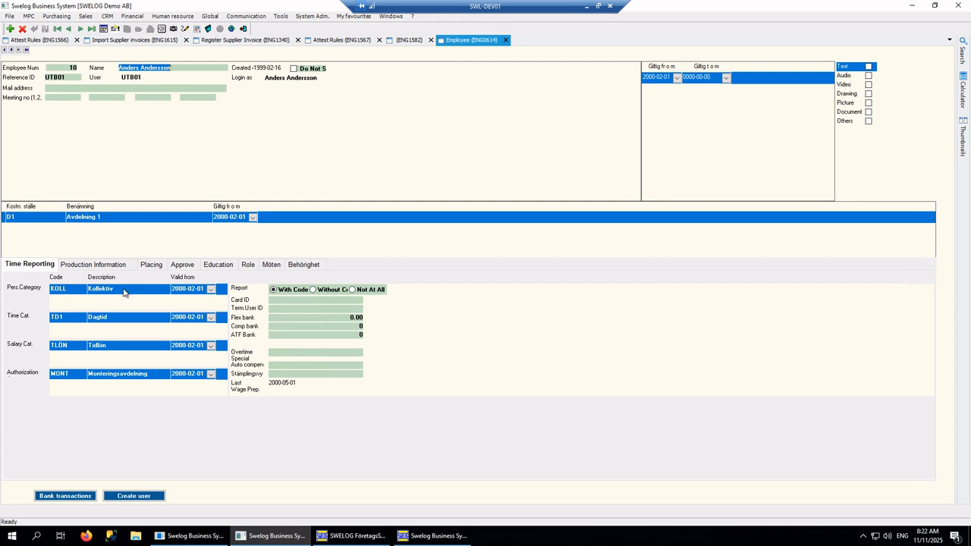
{"action": "left_click", "coordinate": [181, 265]}
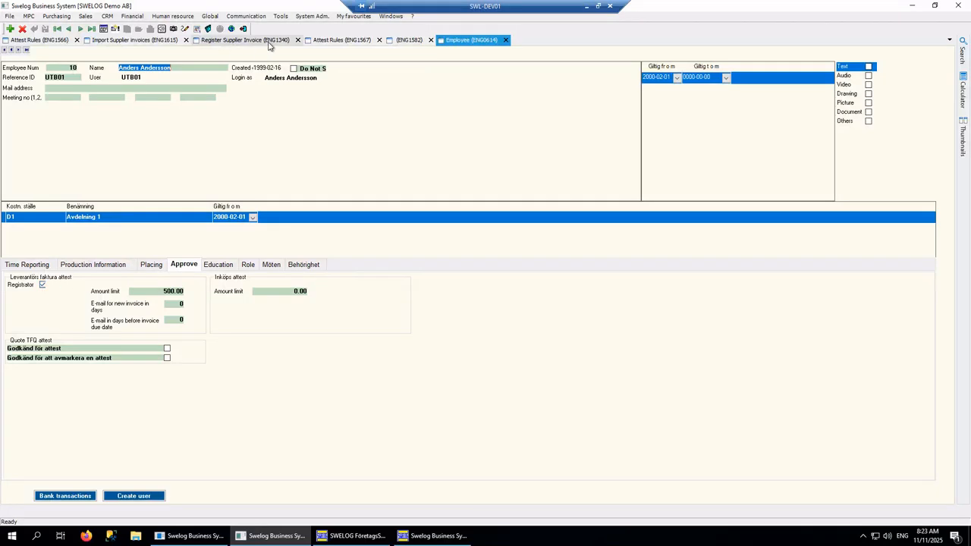
- Compare the amount of invoice LA251007 in the attest view with the employee's supplier invoice approval amount limit
{"action": "left_click", "coordinate": [271, 46]}
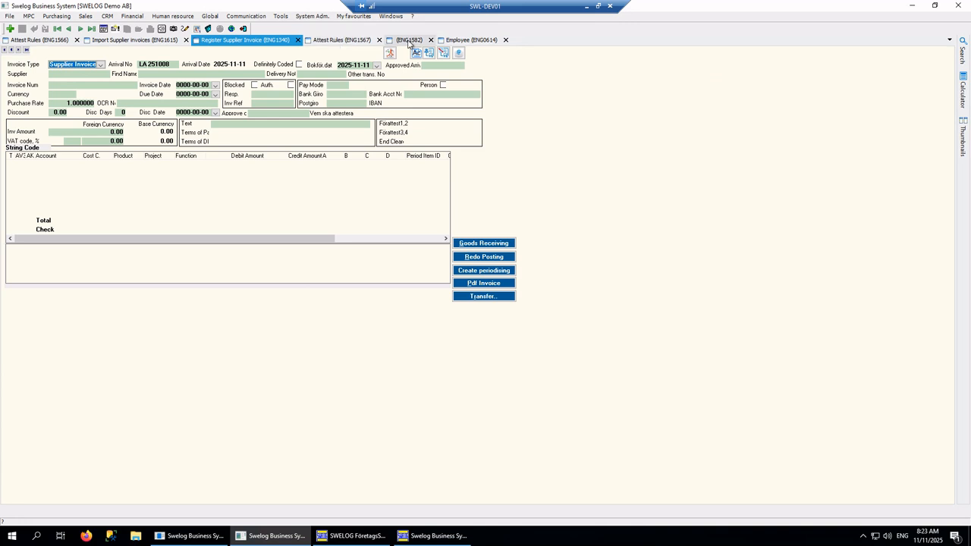
{"action": "left_click", "coordinate": [409, 39]}
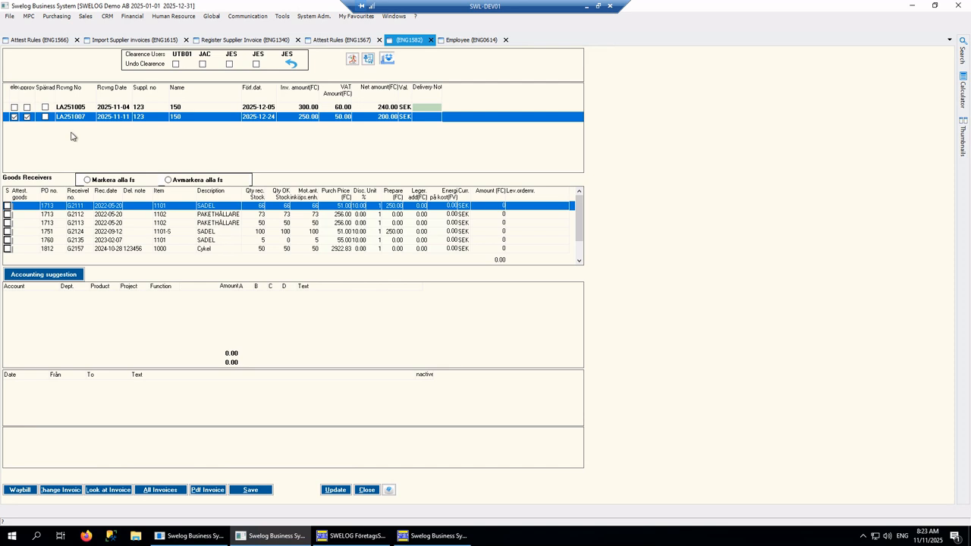
{"action": "left_click", "coordinate": [467, 40]}
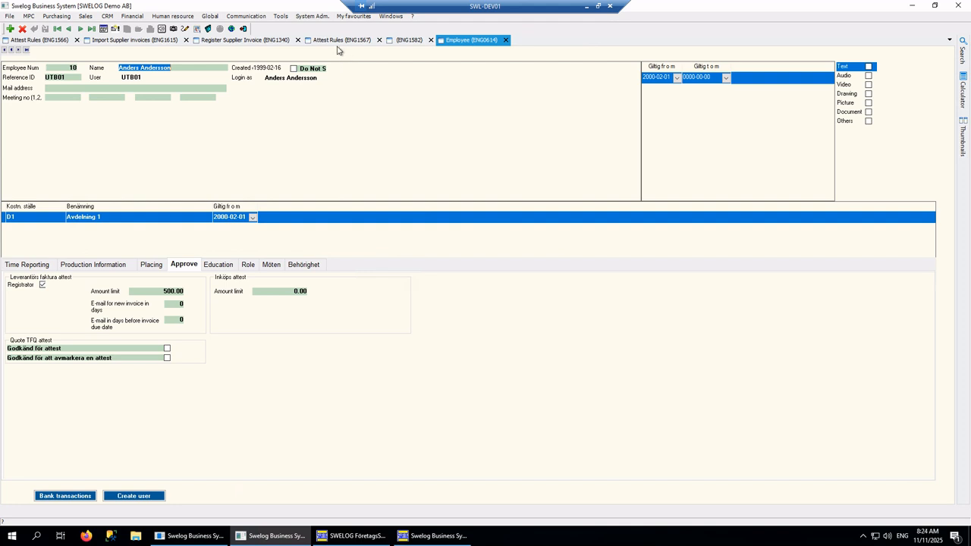
{"action": "left_click", "coordinate": [408, 42]}
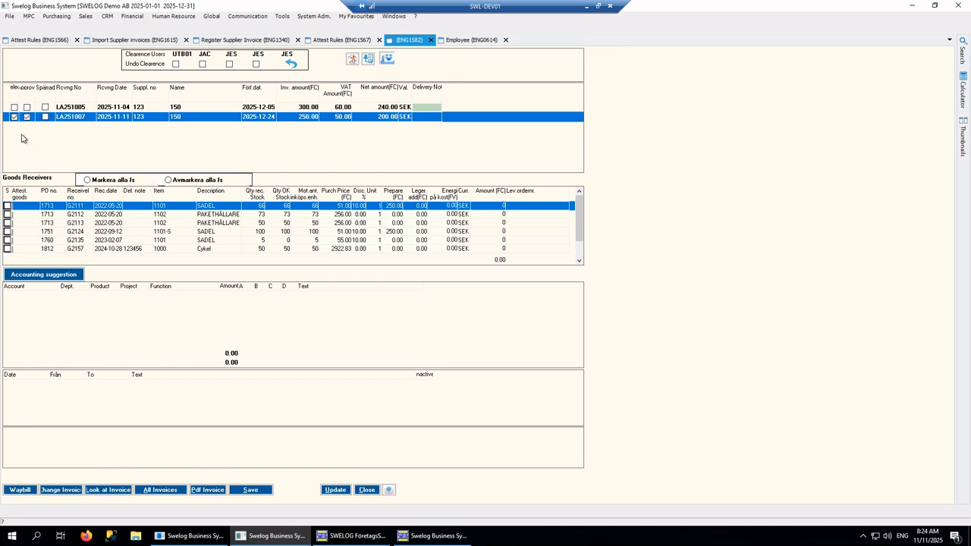
- Save the approval of invoice LA251007 and display that invoice in supplier invoice registration
{"action": "left_click", "coordinate": [248, 490]}
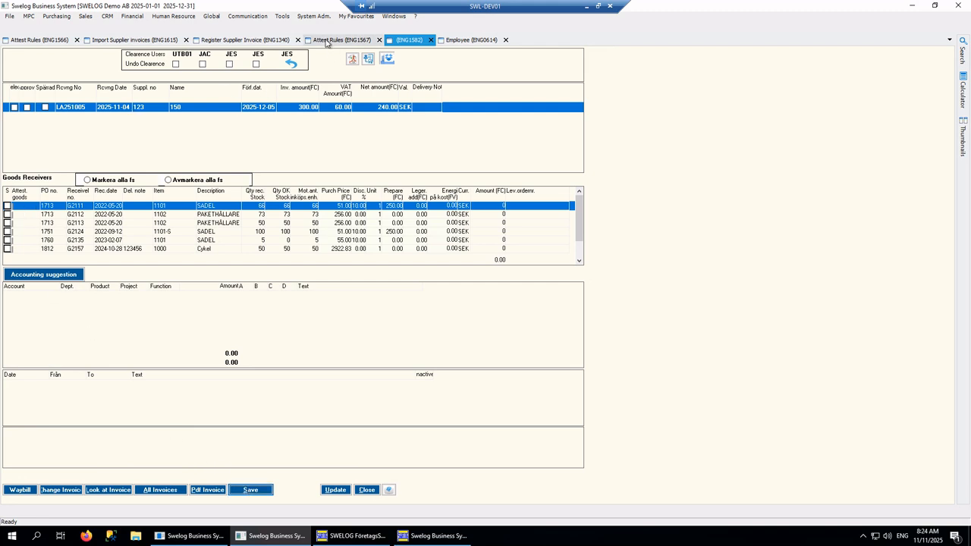
{"action": "left_click", "coordinate": [246, 41]}
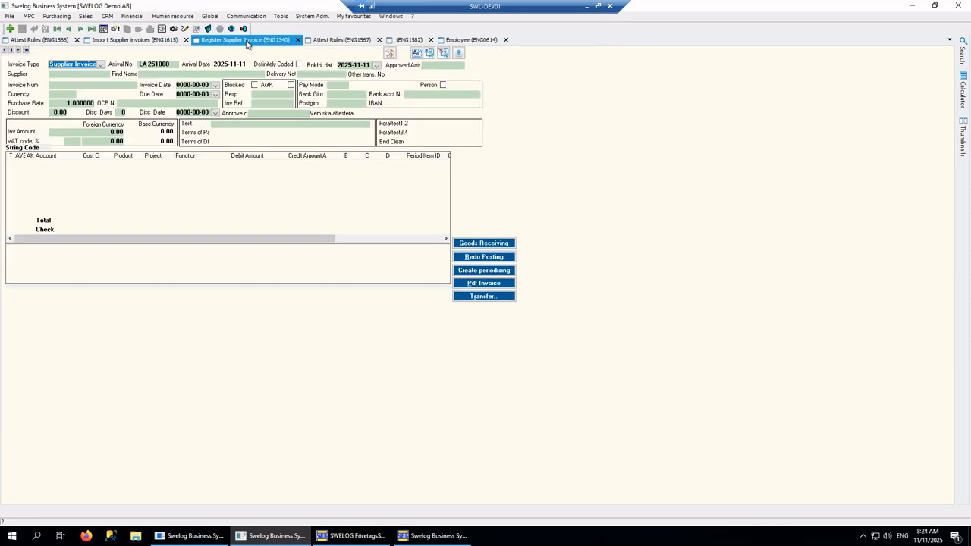
{"action": "left_click", "coordinate": [68, 29]}
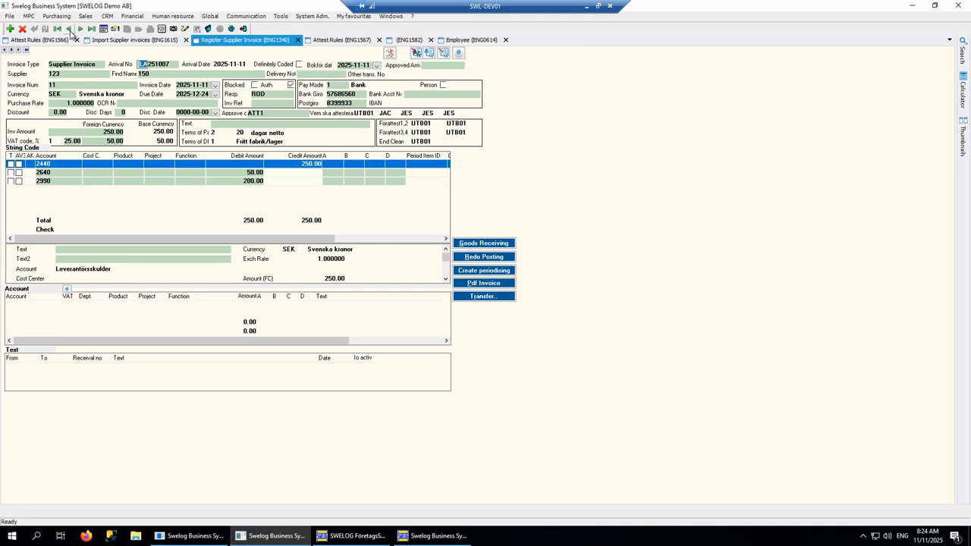